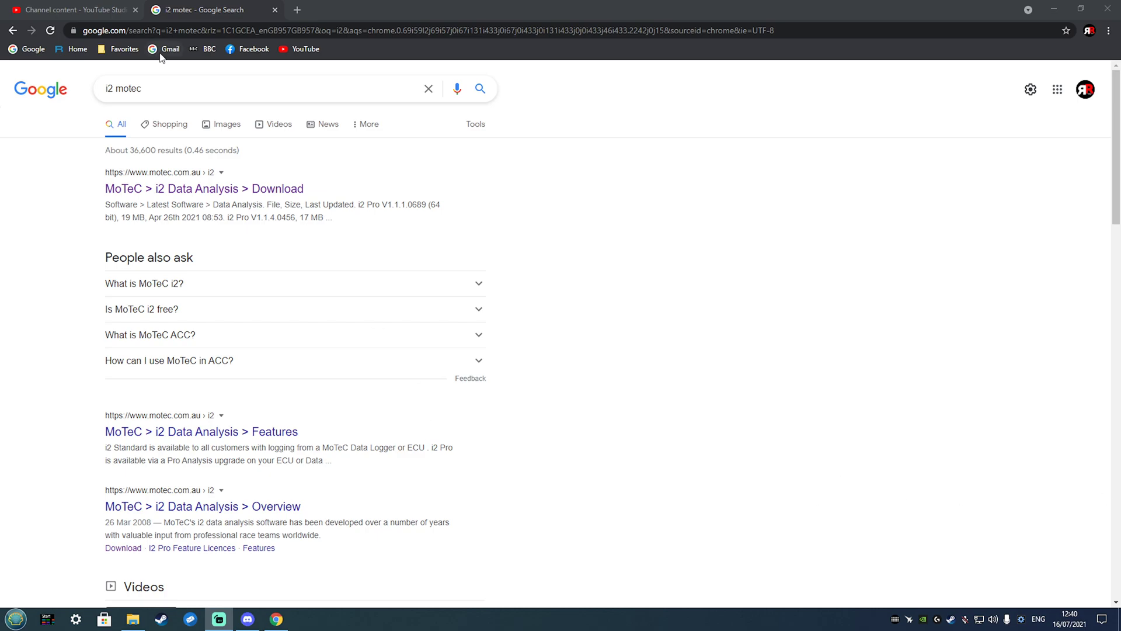
Open the MoTeC i2 Data Analysis download page, then minimise Chrome to show the desktop
{"action": "left_click", "coordinate": [176, 192]}
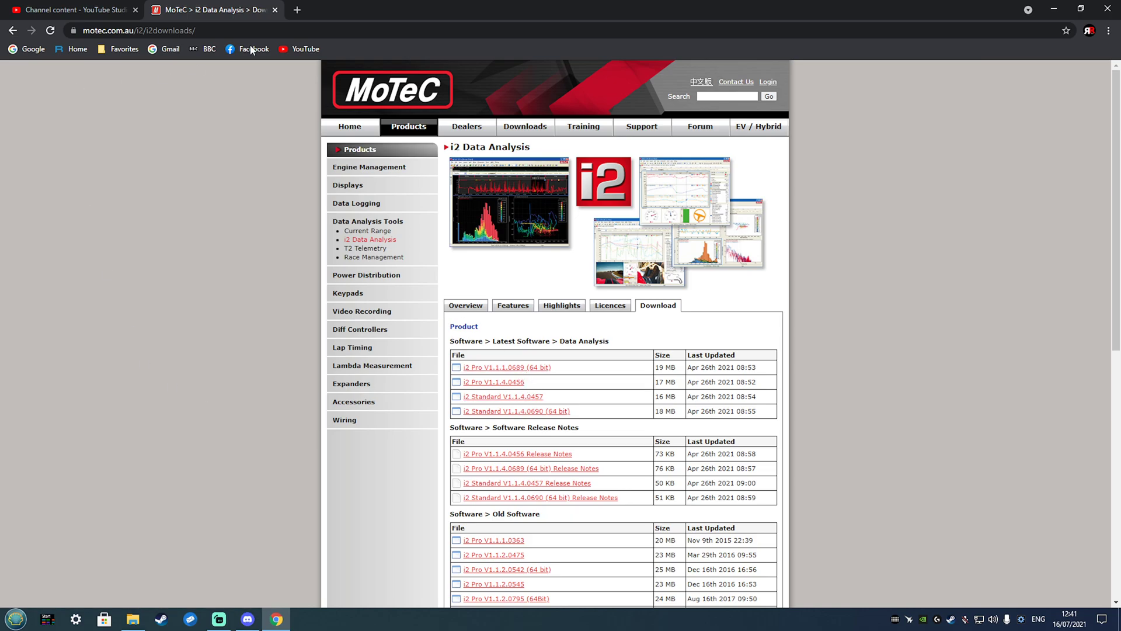
{"action": "left_click", "coordinate": [1053, 10]}
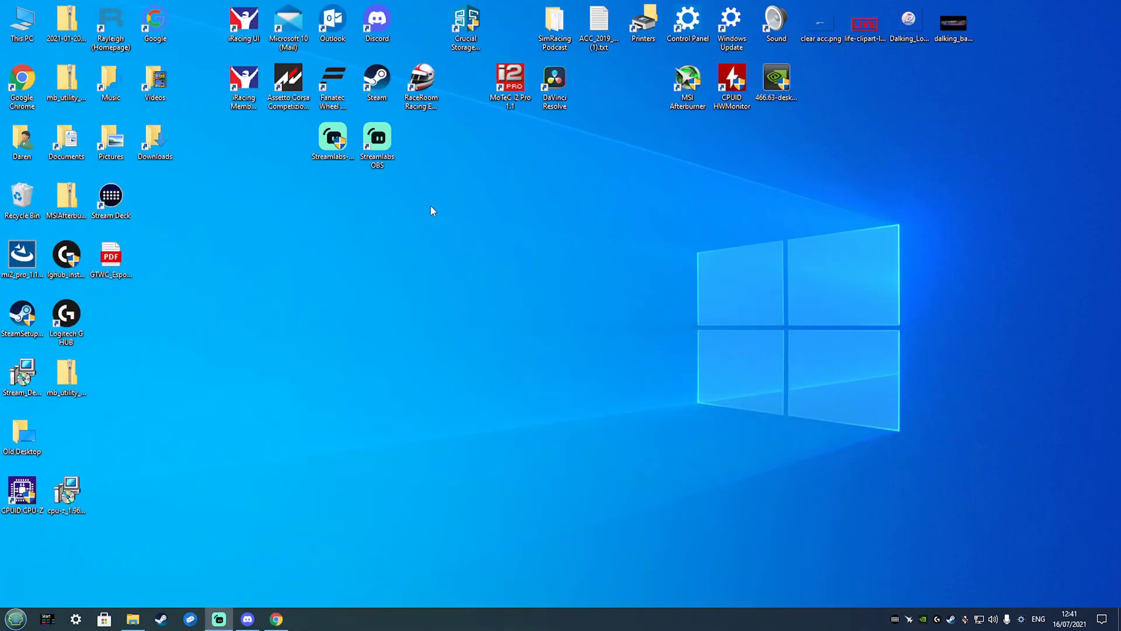
Launch MoTeC i2 Pro from its desktop shortcut
{"action": "double_click", "coordinate": [513, 92]}
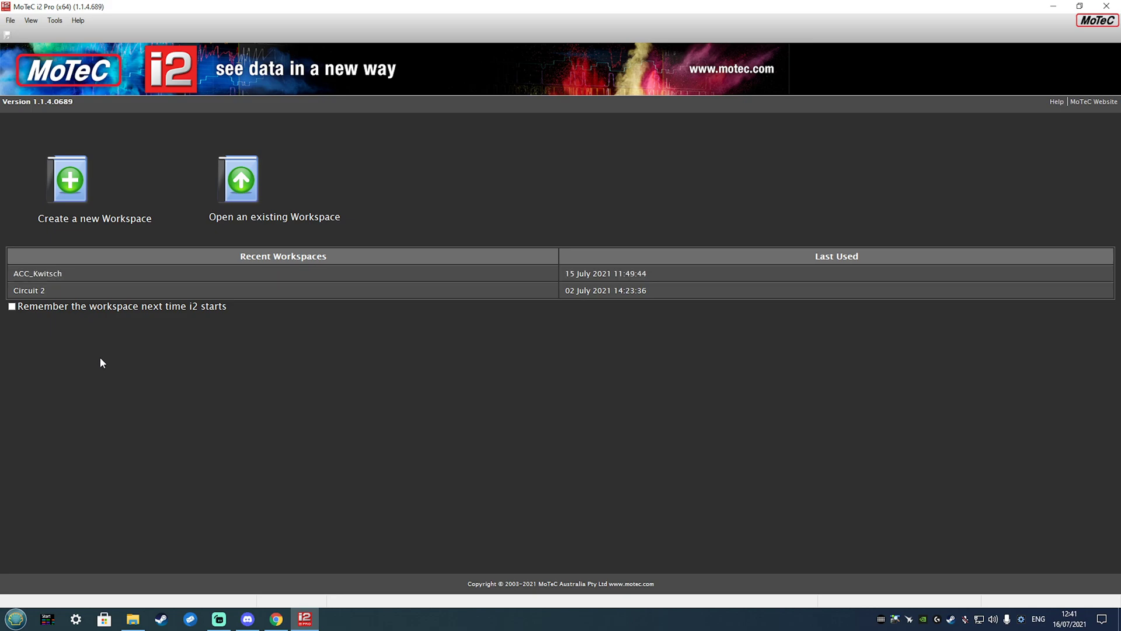
Maximise File Explorer and navigate to Documents > MoTeC > i2 > Workspaces
{"action": "left_click", "coordinate": [142, 622]}
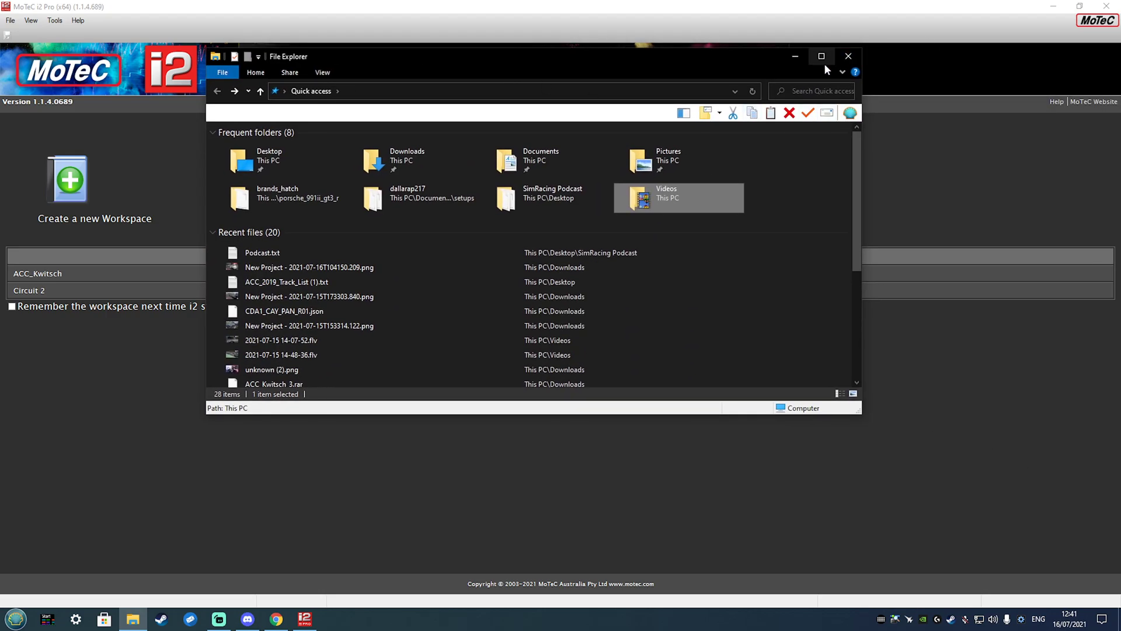
{"action": "left_click", "coordinate": [824, 51]}
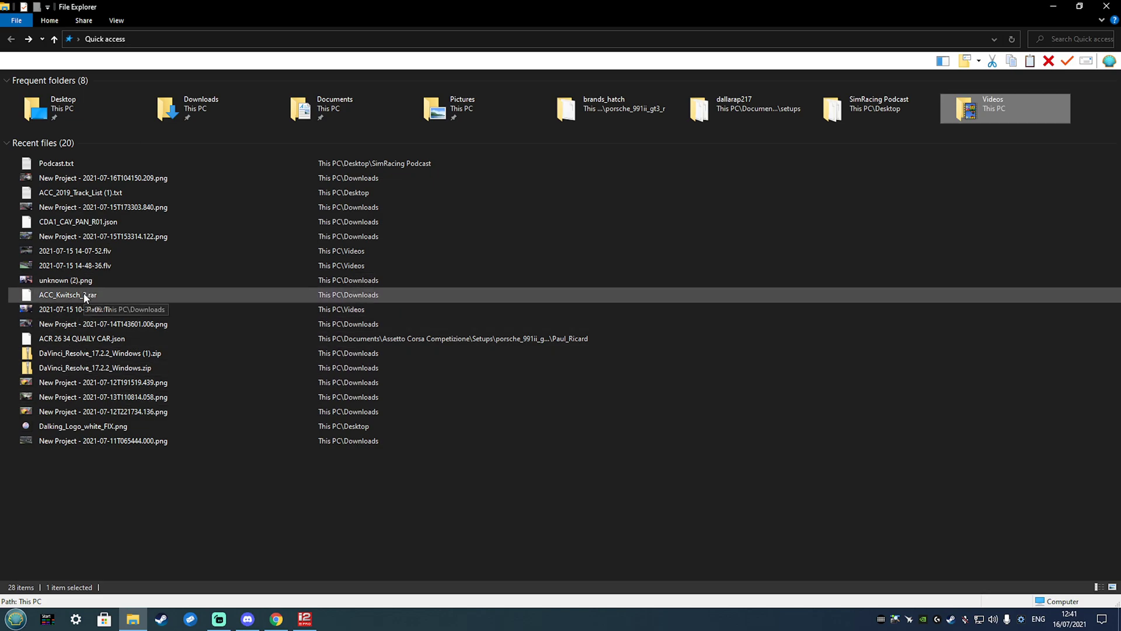
{"action": "double_click", "coordinate": [335, 104]}
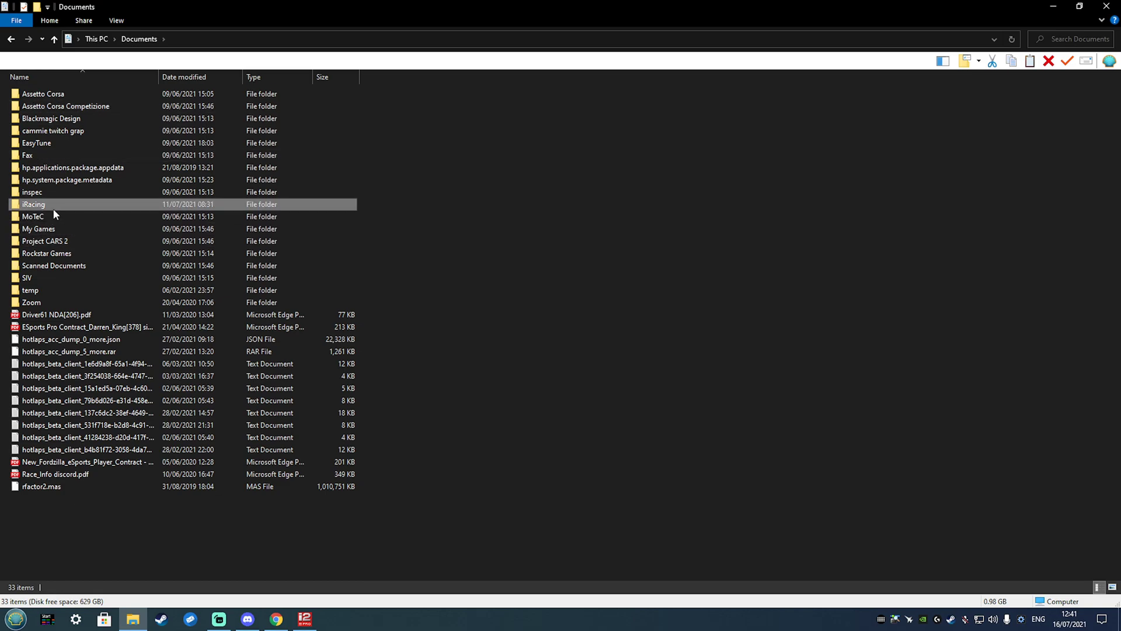
{"action": "double_click", "coordinate": [50, 216]}
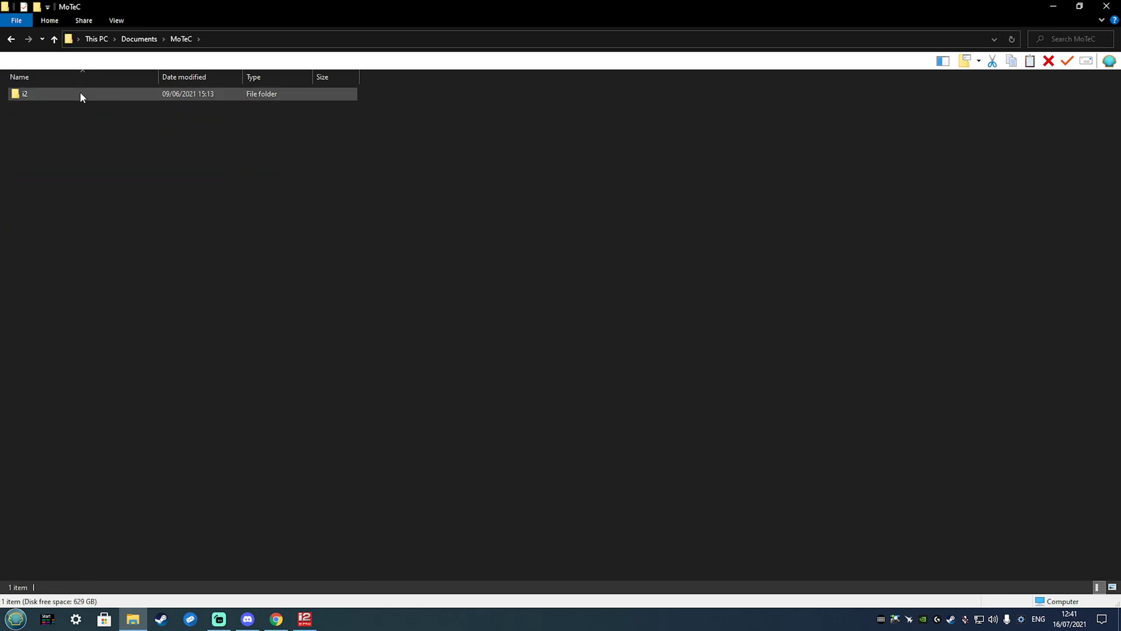
{"action": "double_click", "coordinate": [80, 93]}
{"action": "double_click", "coordinate": [80, 93]}
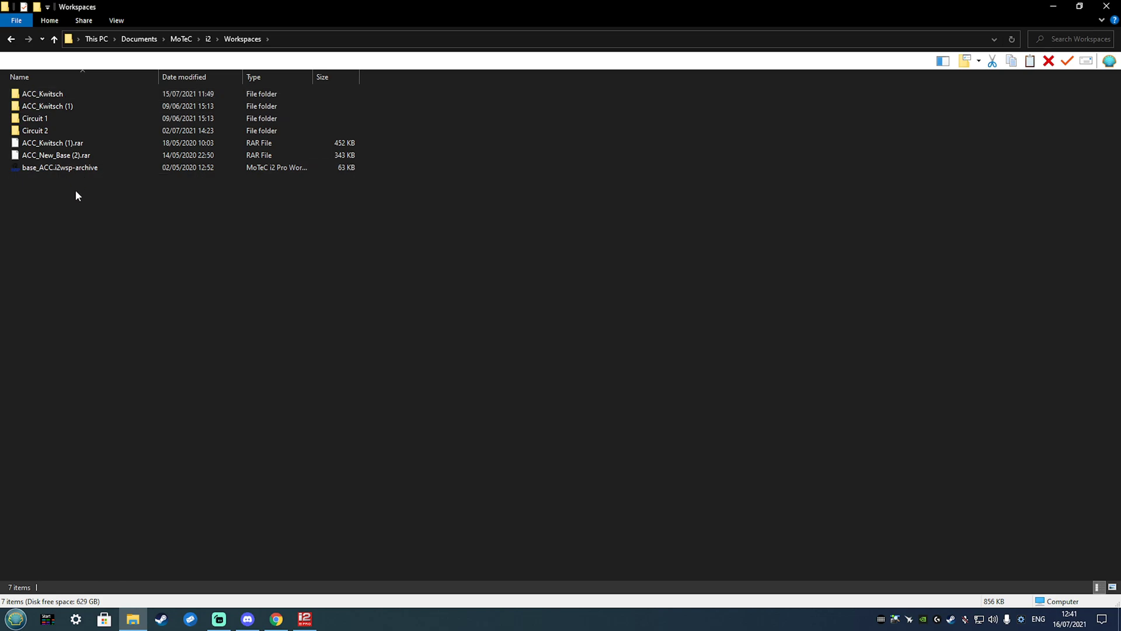
Bring up the workspace folder context menus and select the ACC_Kwitsch (1) folder
{"action": "right_click", "coordinate": [72, 197]}
{"action": "left_click", "coordinate": [36, 195]}
{"action": "right_click", "coordinate": [76, 110]}
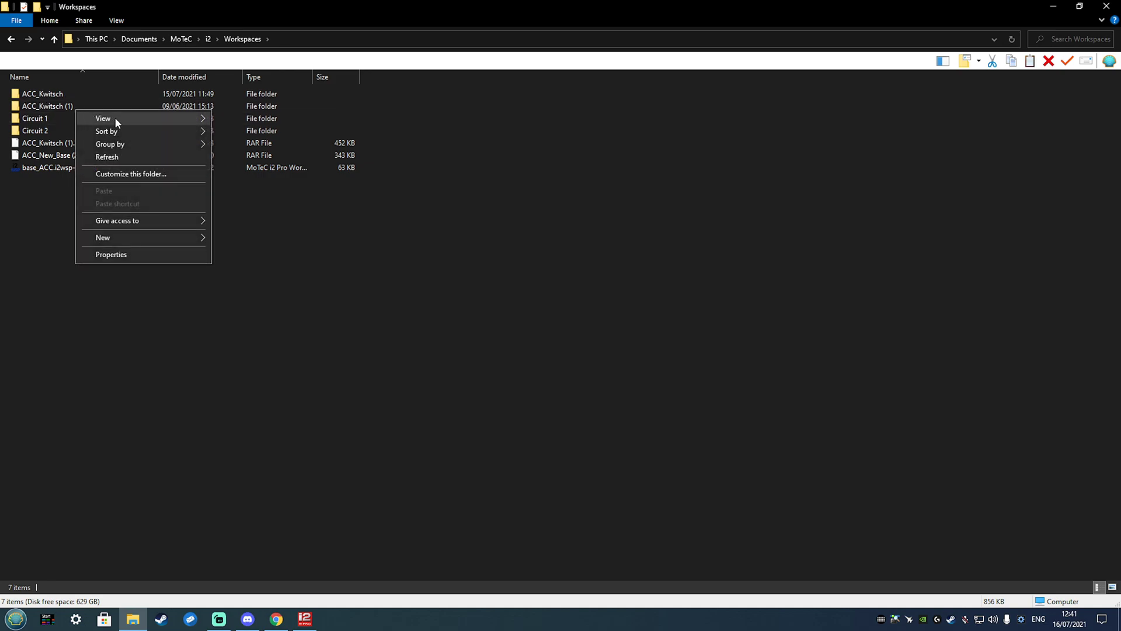
{"action": "left_click", "coordinate": [58, 107]}
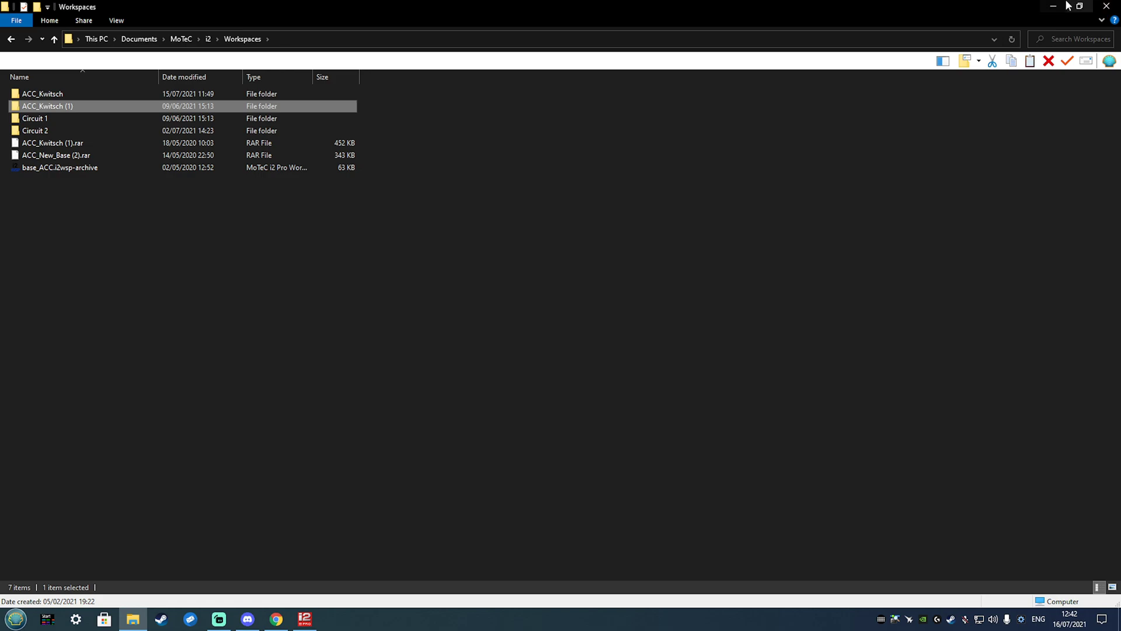
Open the ACC_Kwitsch workspace from Recent Workspaces and view the Damper Velocity worksheet
{"action": "left_click", "coordinate": [304, 620]}
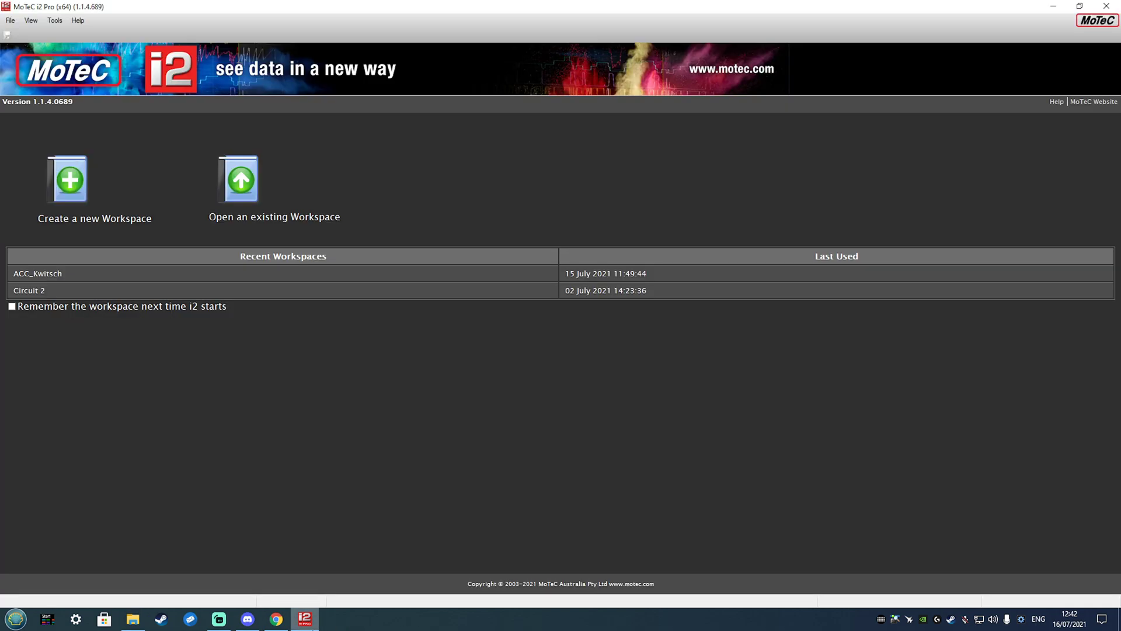
{"action": "double_click", "coordinate": [260, 274]}
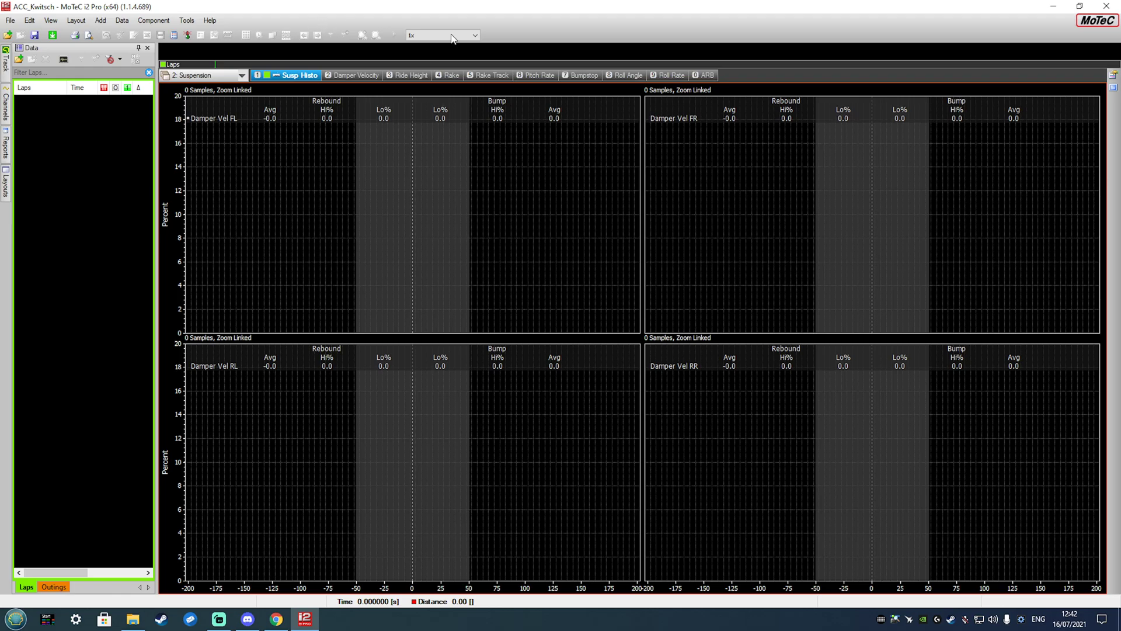
{"action": "left_click", "coordinate": [344, 75]}
Step through the Rake, Rake Track, Pitch Rate, Bumpstop, Roll Angle, Roll Rate and ARB worksheets
{"action": "left_click", "coordinate": [450, 75]}
{"action": "left_click", "coordinate": [490, 75]}
{"action": "left_click", "coordinate": [539, 76]}
{"action": "left_click", "coordinate": [584, 76]}
{"action": "left_click", "coordinate": [605, 75]}
{"action": "left_click", "coordinate": [668, 75]}
{"action": "left_click", "coordinate": [705, 76]}
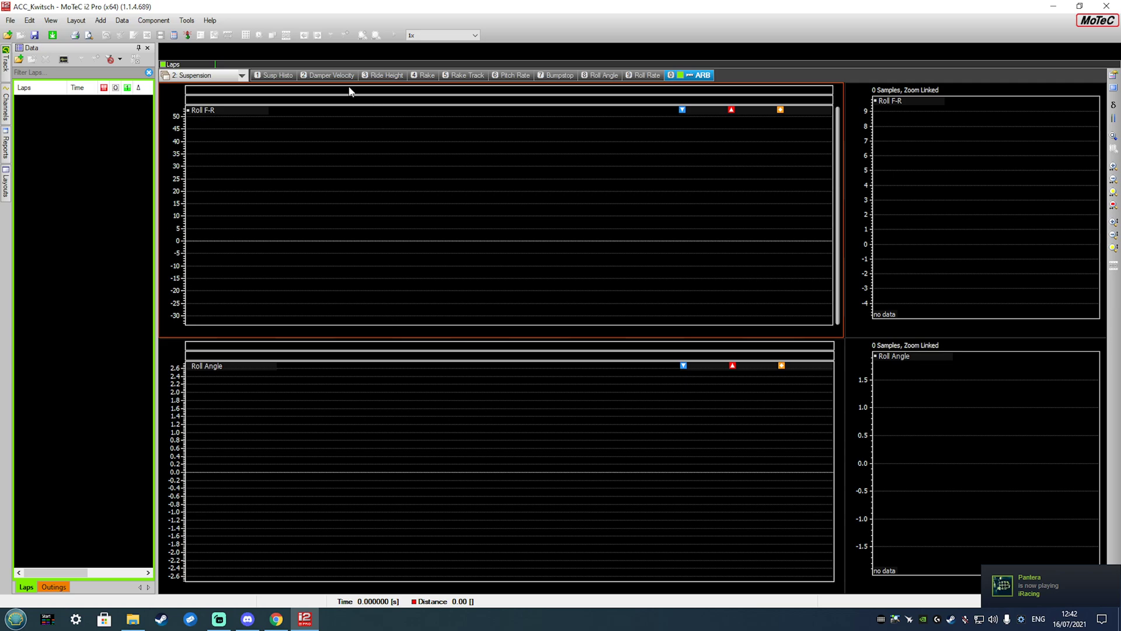
On the Susp Histo worksheet, load the Mount Panorama log file
{"action": "left_click", "coordinate": [268, 75]}
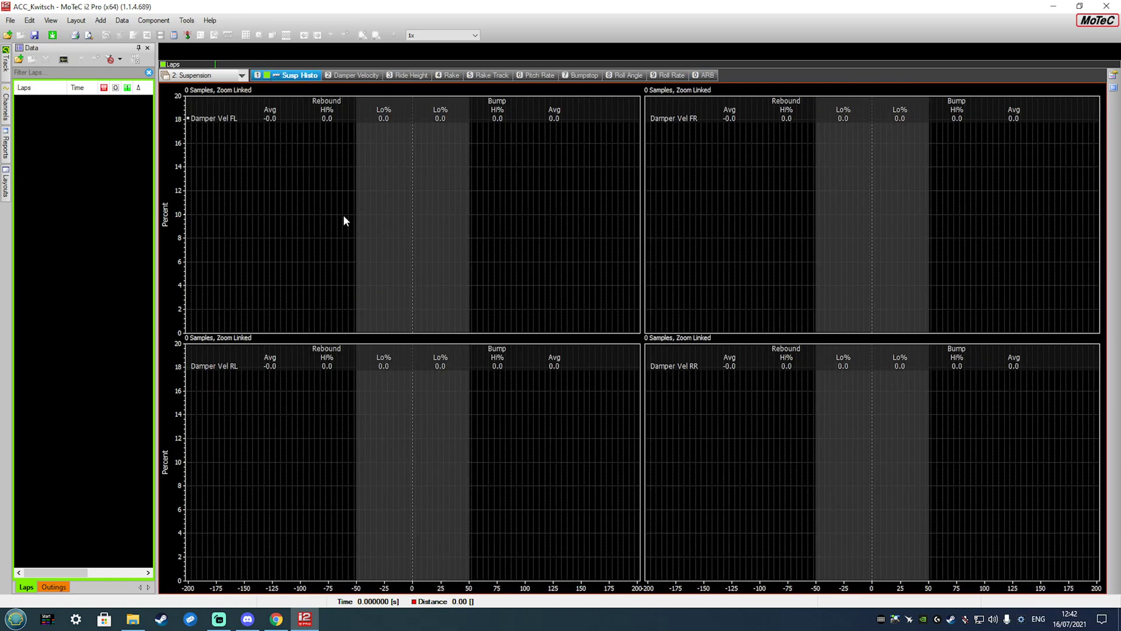
{"action": "left_click", "coordinate": [10, 19]}
{"action": "left_click", "coordinate": [69, 35]}
{"action": "left_click", "coordinate": [735, 442]}
Open the suspension histogram Properties and confirm them unchanged with OK
{"action": "right_click", "coordinate": [476, 247]}
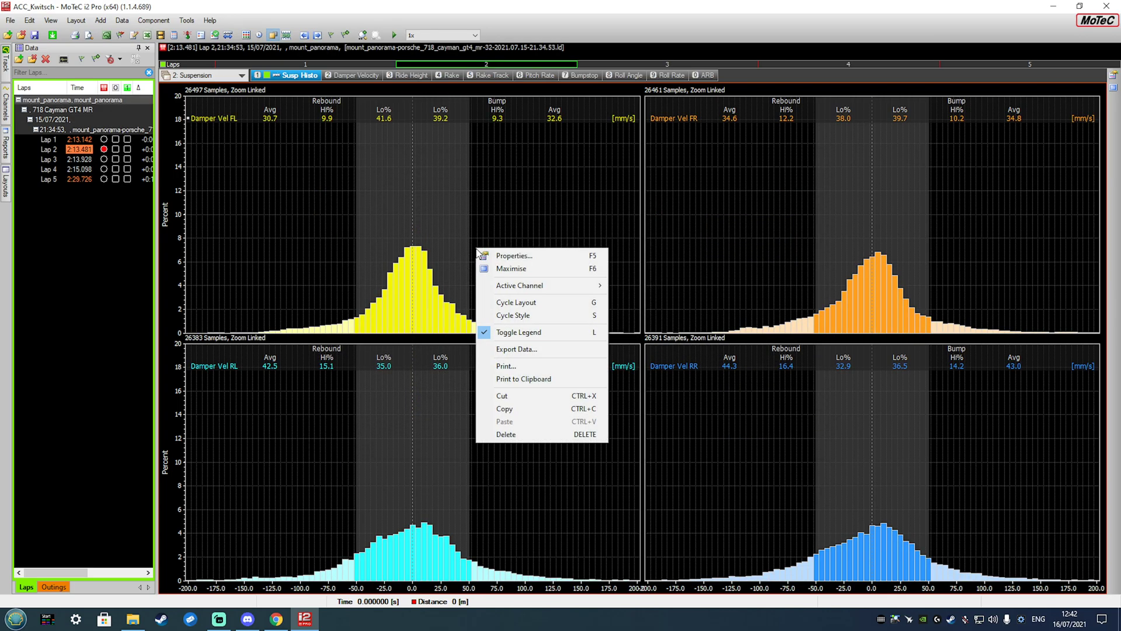
{"action": "left_click", "coordinate": [506, 258]}
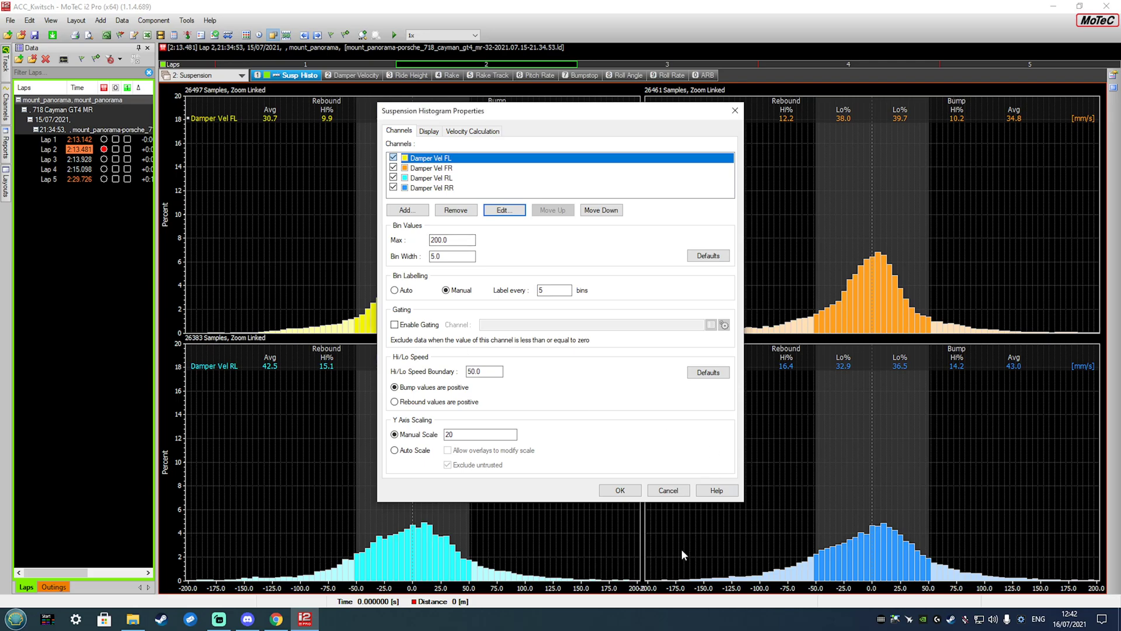
{"action": "left_click", "coordinate": [620, 490]}
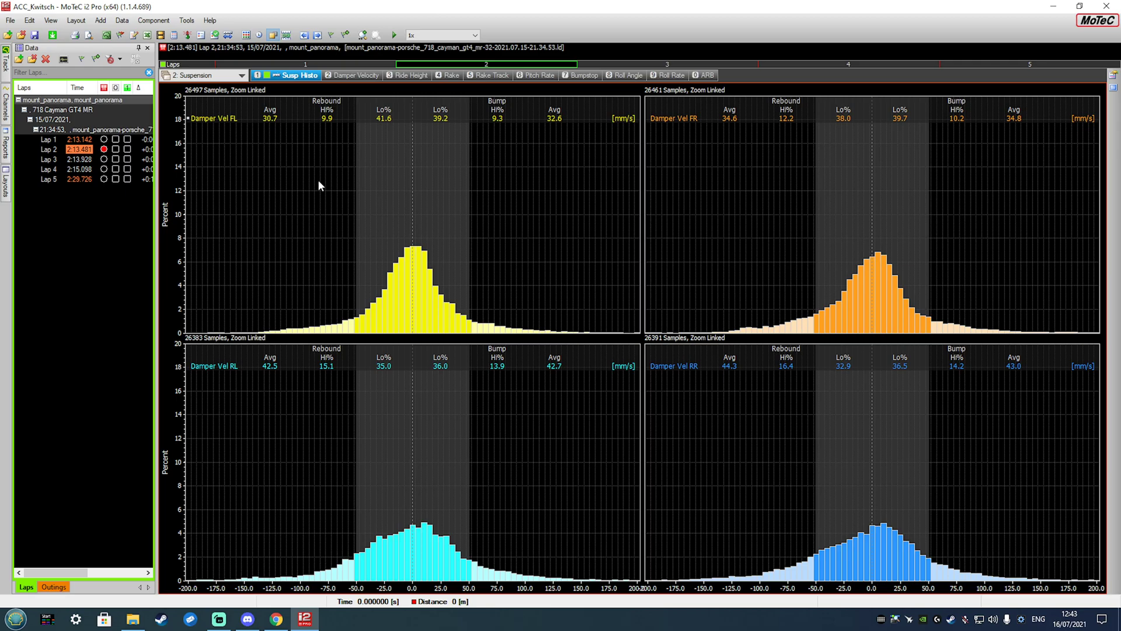
Switch to the '1: General' worksheet group, show the General worksheet and zoom its graphs
{"action": "left_click", "coordinate": [241, 75]}
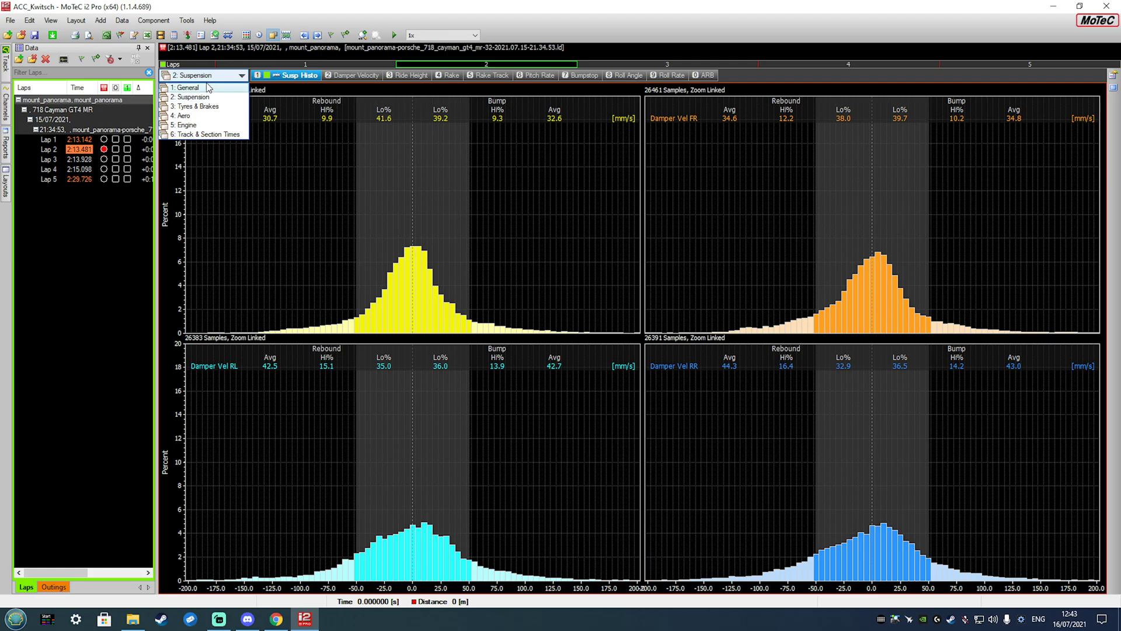
{"action": "left_click", "coordinate": [186, 87]}
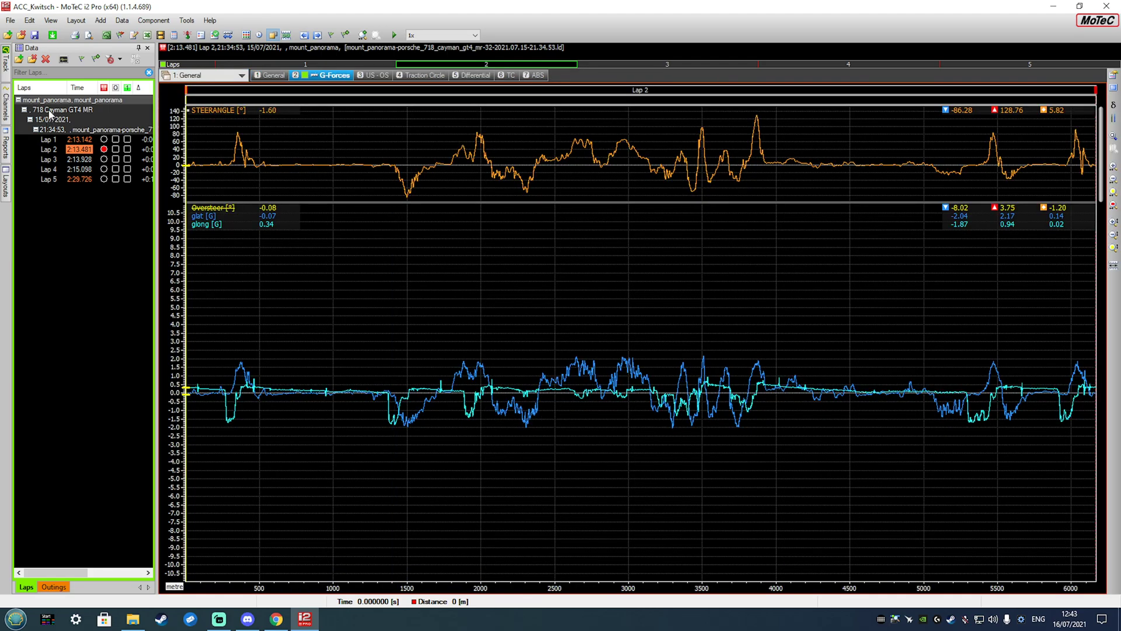
{"action": "left_click", "coordinate": [241, 77]}
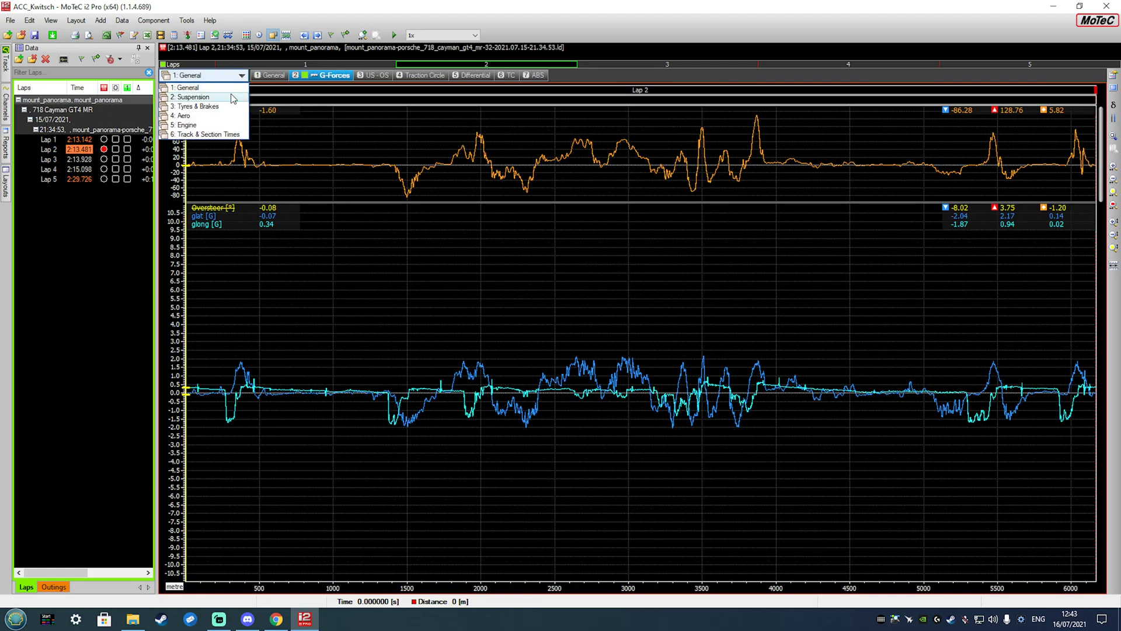
{"action": "key", "text": "Escape"}
{"action": "left_click", "coordinate": [266, 76]}
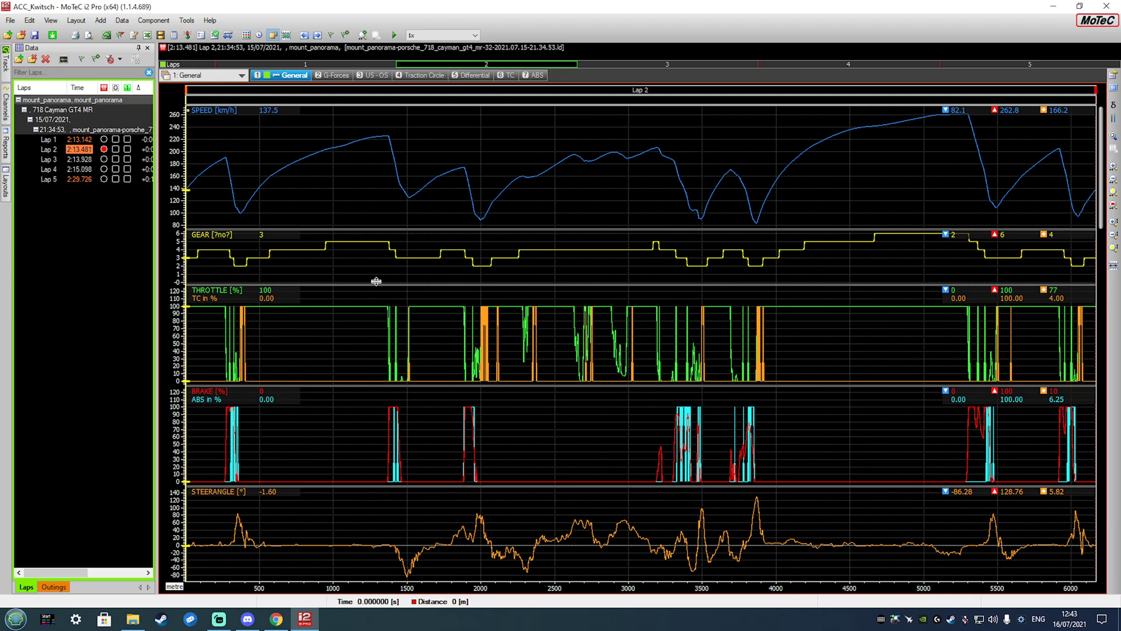
{"action": "scroll", "coordinate": [359, 278], "scroll_direction": "up", "scroll_amount": 2}
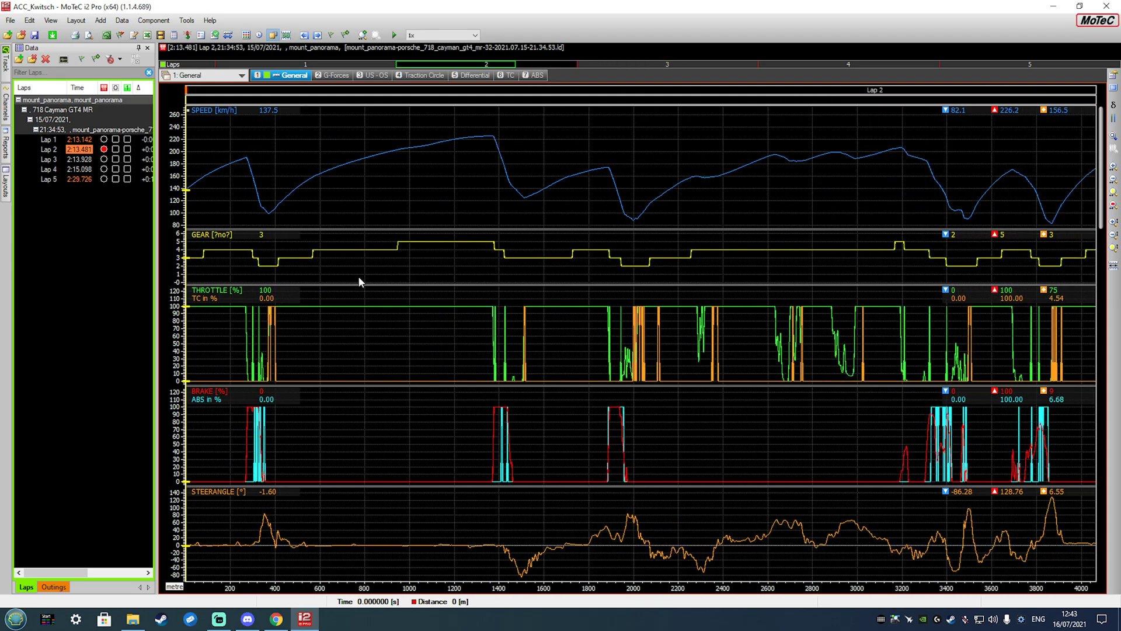
Try showing and overlaying Laps 1–4, then clear all the lap overlays
{"action": "left_click", "coordinate": [104, 159]}
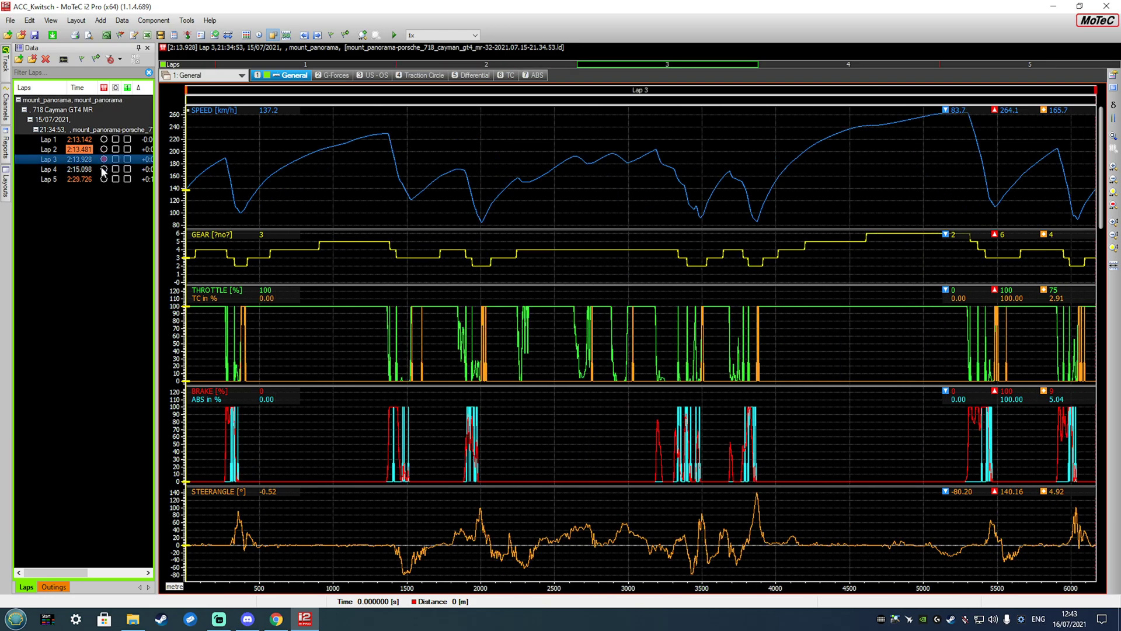
{"action": "left_click", "coordinate": [103, 170]}
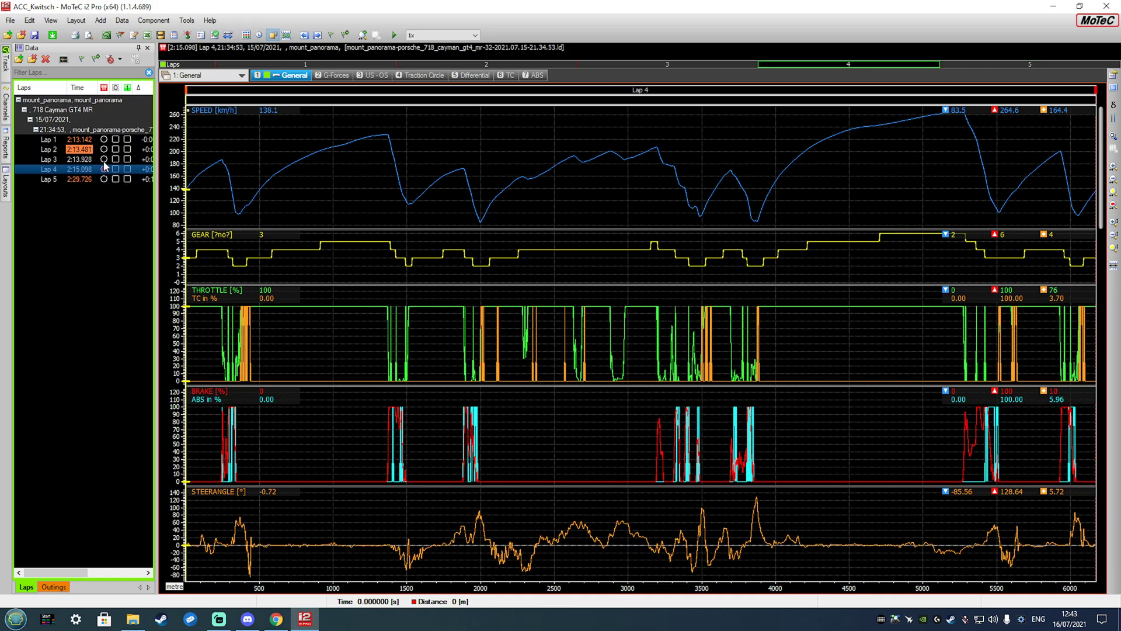
{"action": "left_click", "coordinate": [104, 158]}
{"action": "left_click", "coordinate": [103, 149]}
{"action": "left_click", "coordinate": [104, 140]}
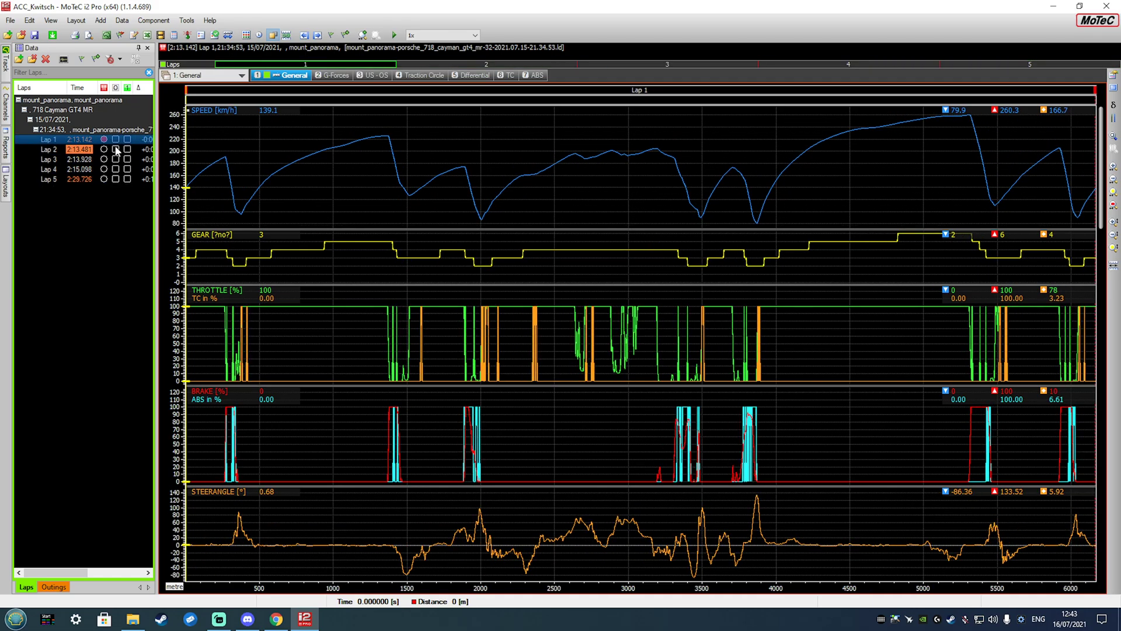
{"action": "left_click", "coordinate": [115, 149]}
{"action": "left_click", "coordinate": [127, 159]}
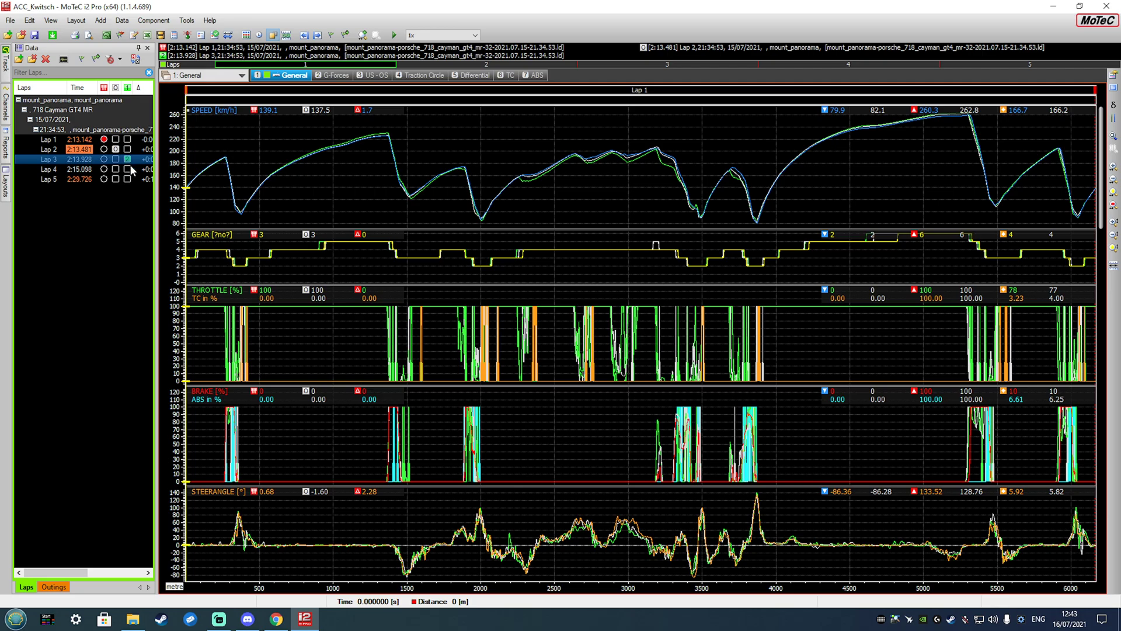
{"action": "left_click", "coordinate": [127, 169]}
{"action": "left_click", "coordinate": [127, 168]}
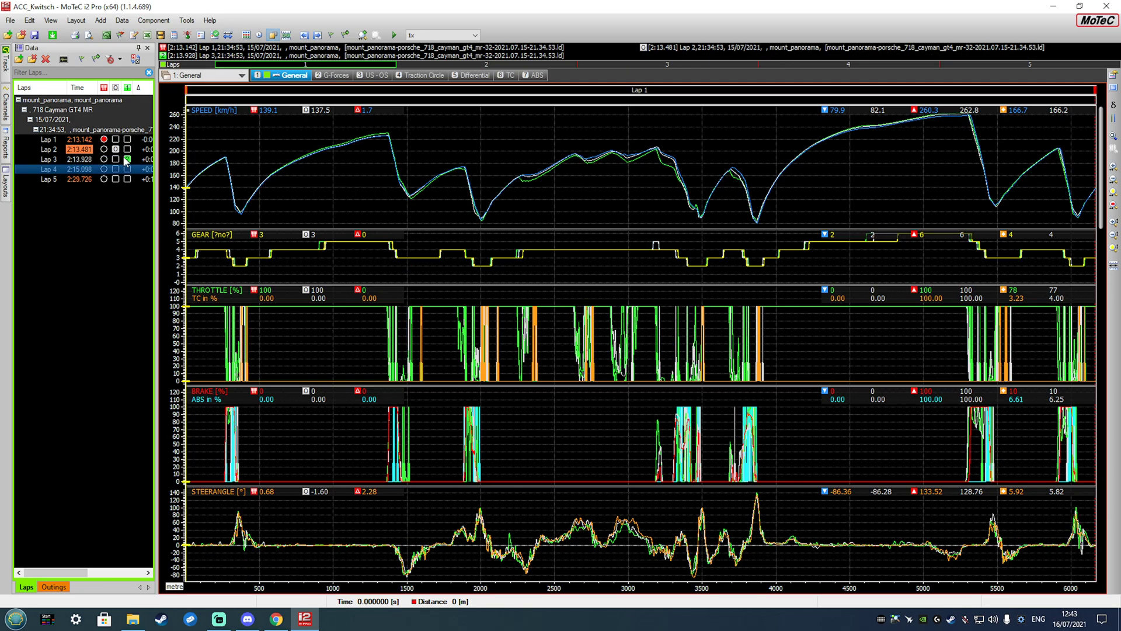
{"action": "left_click", "coordinate": [127, 159]}
{"action": "left_click", "coordinate": [116, 149]}
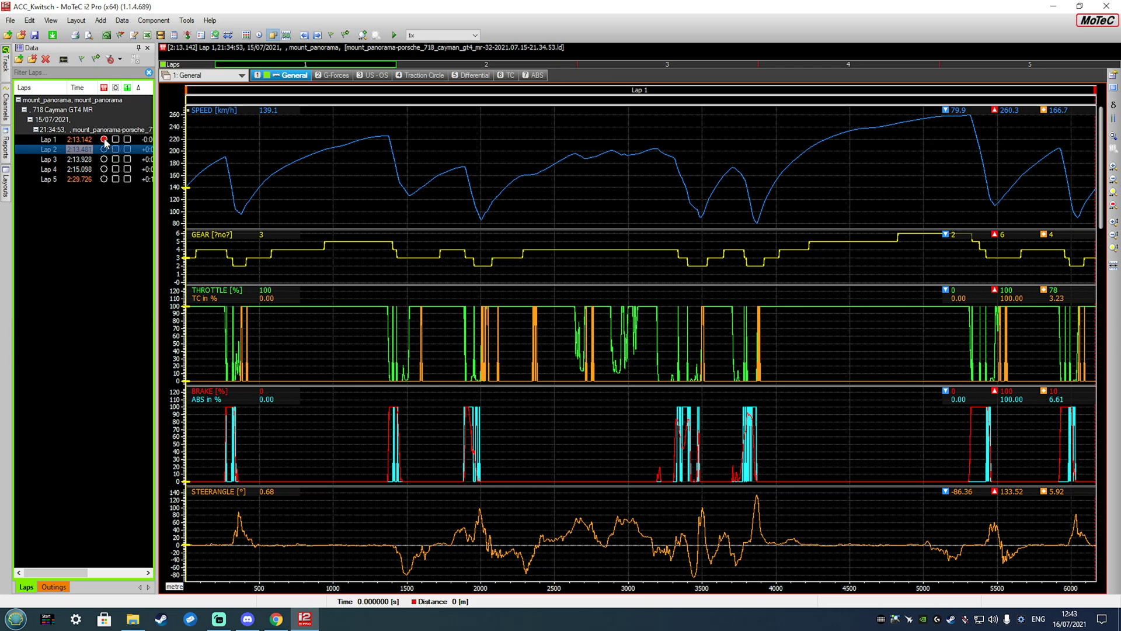
Make Lap 2 the reference lap and overlay Lap 4 (2:15.098) on it
{"action": "left_click", "coordinate": [104, 149]}
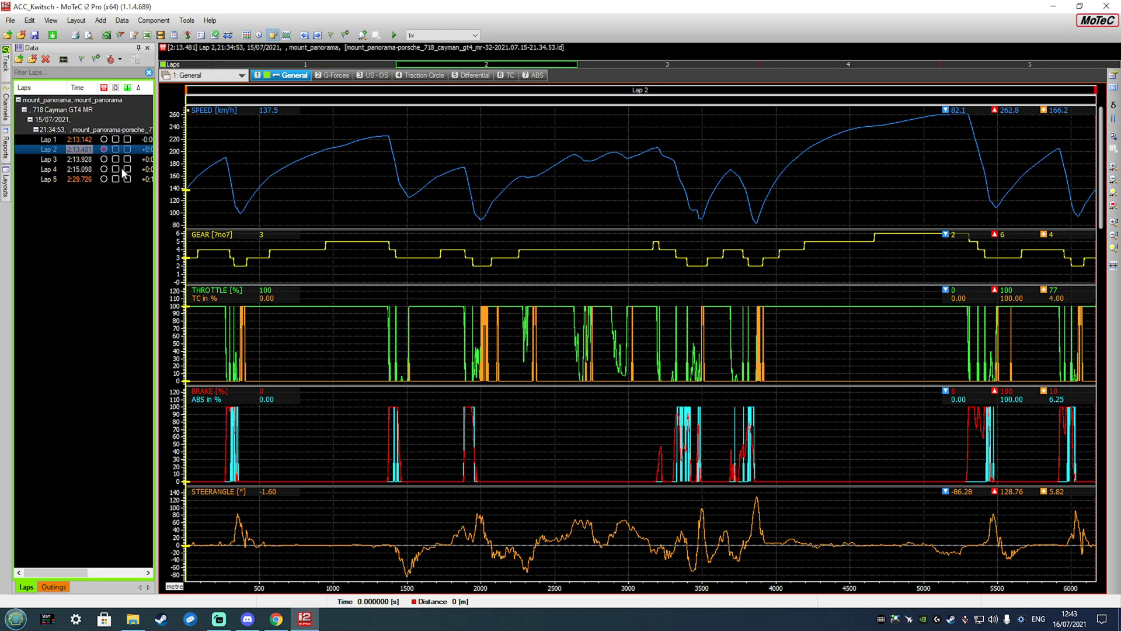
{"action": "left_click", "coordinate": [115, 168]}
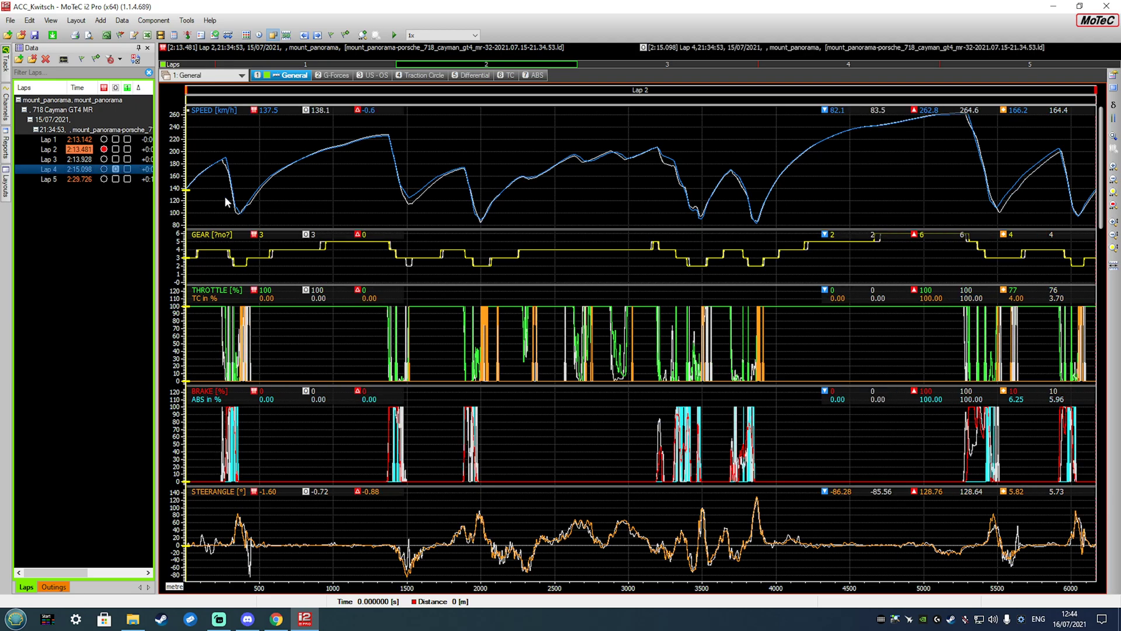
{"action": "left_click", "coordinate": [116, 169]}
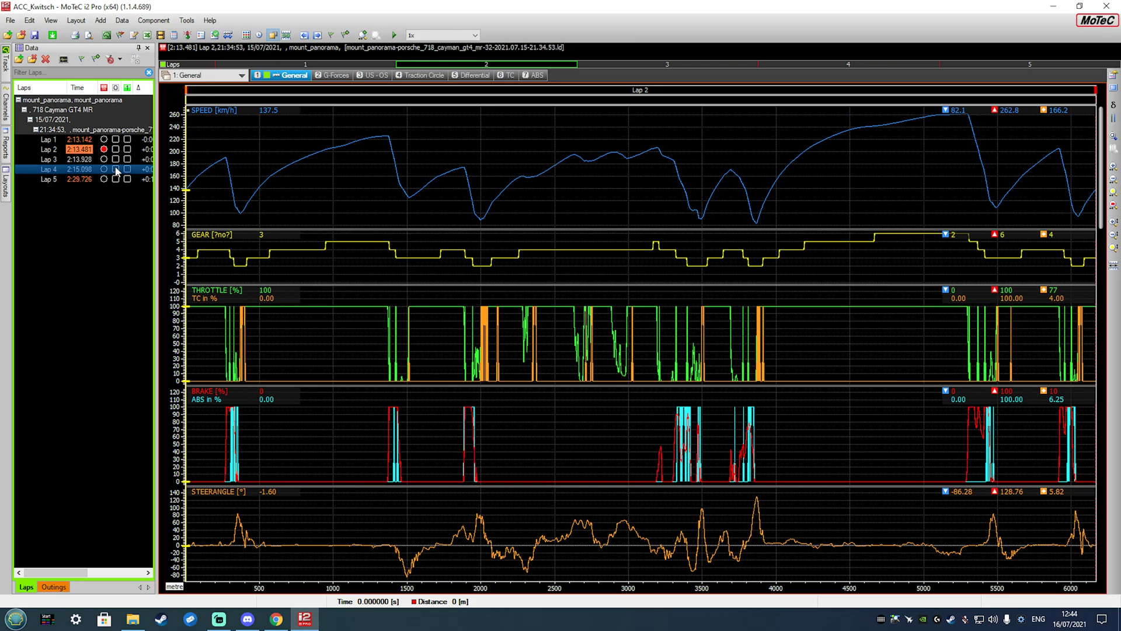
{"action": "left_click", "coordinate": [116, 169]}
{"action": "left_click", "coordinate": [116, 170]}
{"action": "left_click", "coordinate": [115, 169]}
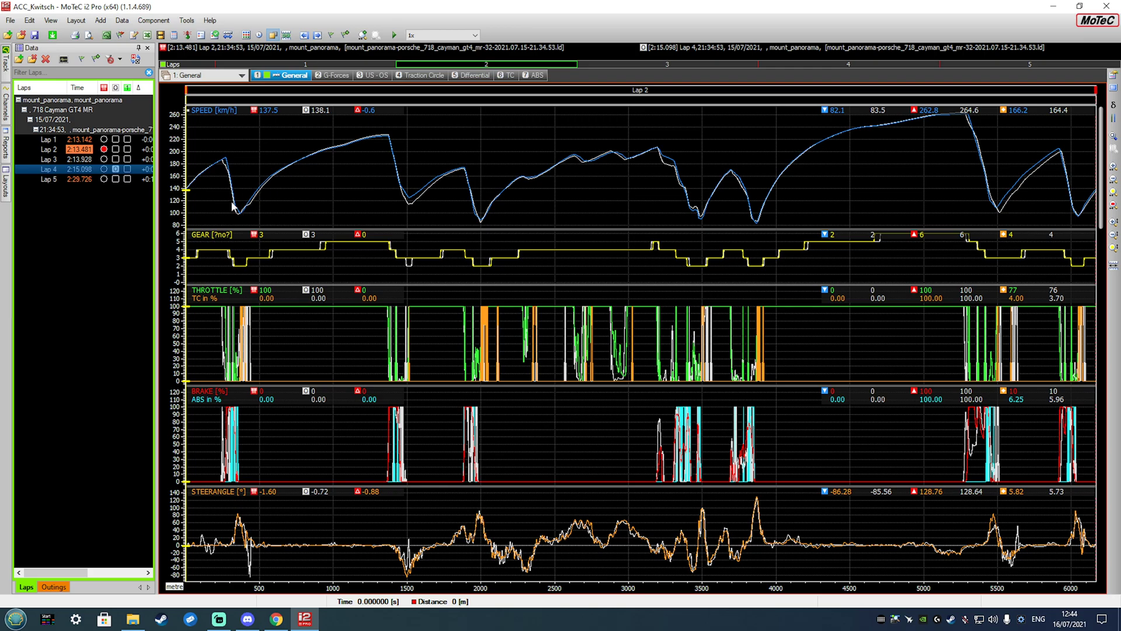
Zoom the distance axis and remove the Lap 4 overlay
{"action": "scroll", "coordinate": [331, 150], "scroll_direction": "down", "scroll_amount": 2}
{"action": "scroll", "coordinate": [332, 153], "scroll_direction": "down", "scroll_amount": 2}
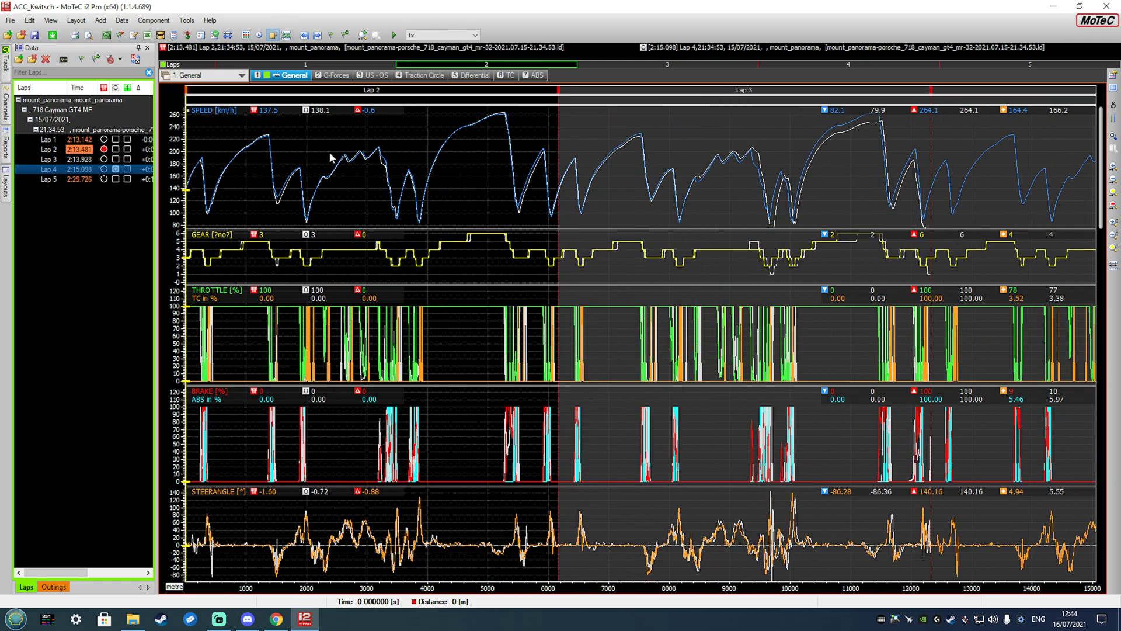
{"action": "scroll", "coordinate": [330, 152], "scroll_direction": "up", "scroll_amount": 3}
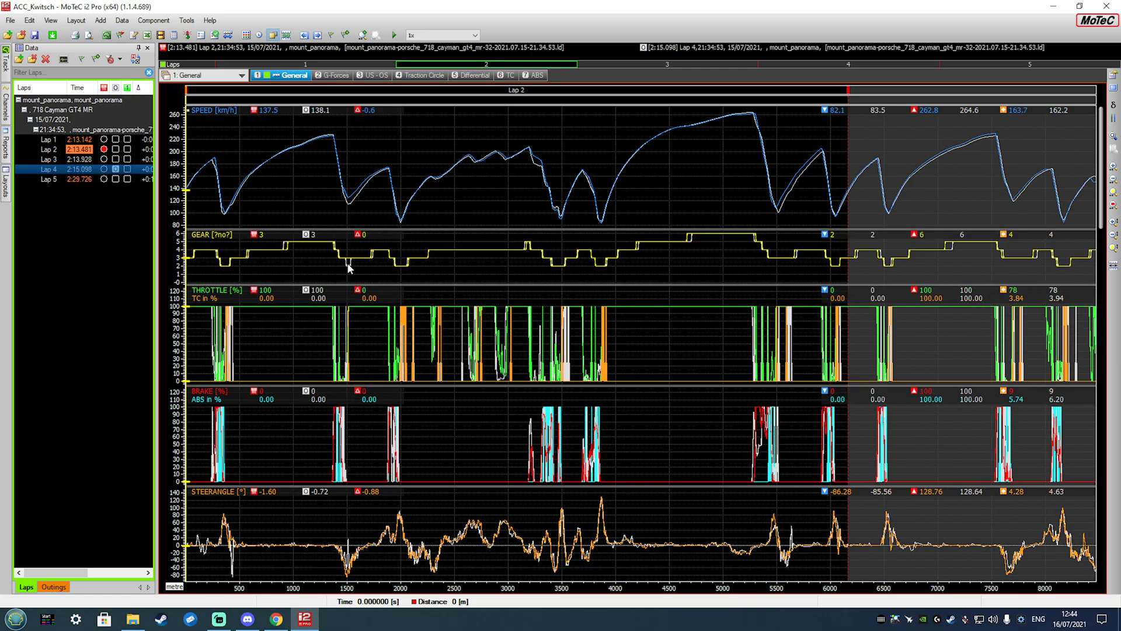
{"action": "left_click", "coordinate": [116, 169]}
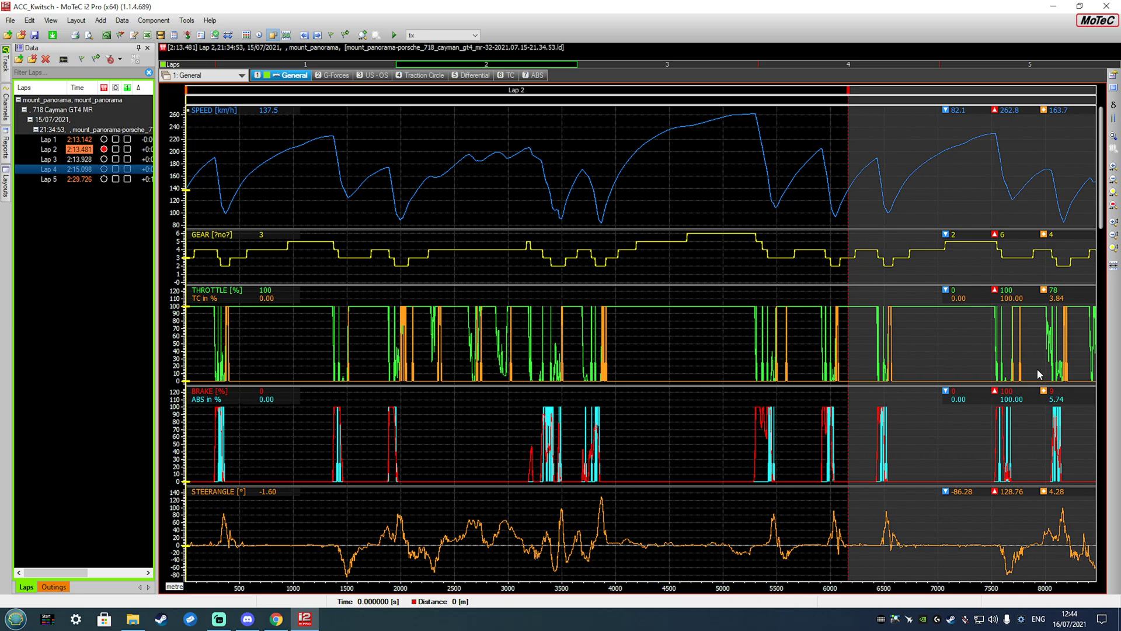
Briefly overlay Lap 3 on the reference, then remove it again
{"action": "scroll", "coordinate": [564, 189], "scroll_direction": "down", "scroll_amount": 3}
{"action": "scroll", "coordinate": [564, 190], "scroll_direction": "up", "scroll_amount": 6}
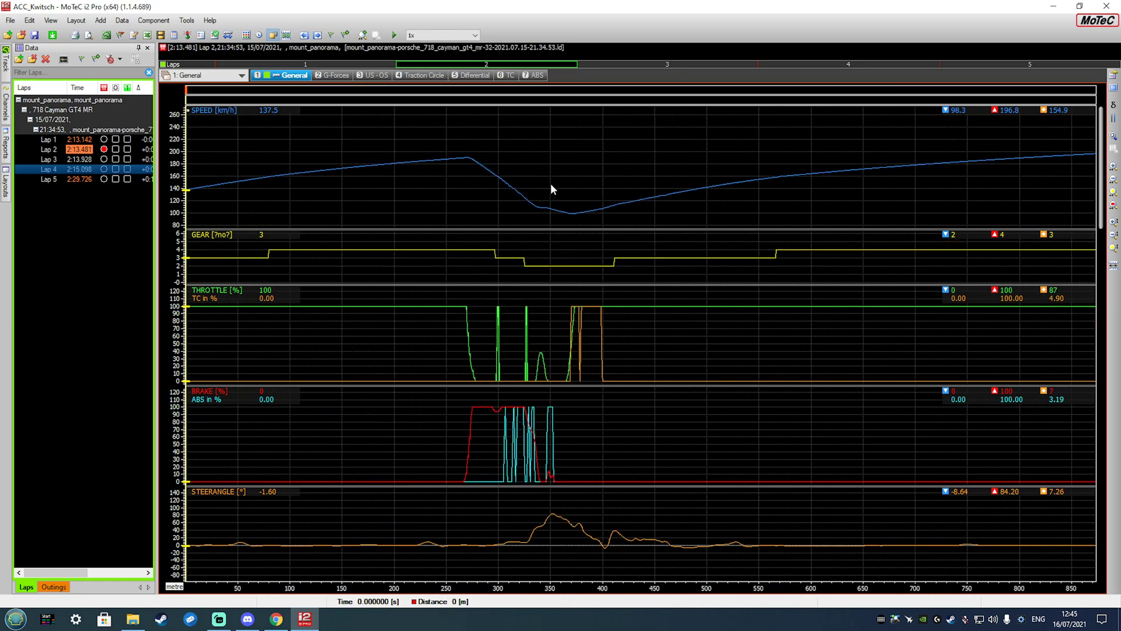
{"action": "scroll", "coordinate": [549, 184], "scroll_direction": "down", "scroll_amount": 5}
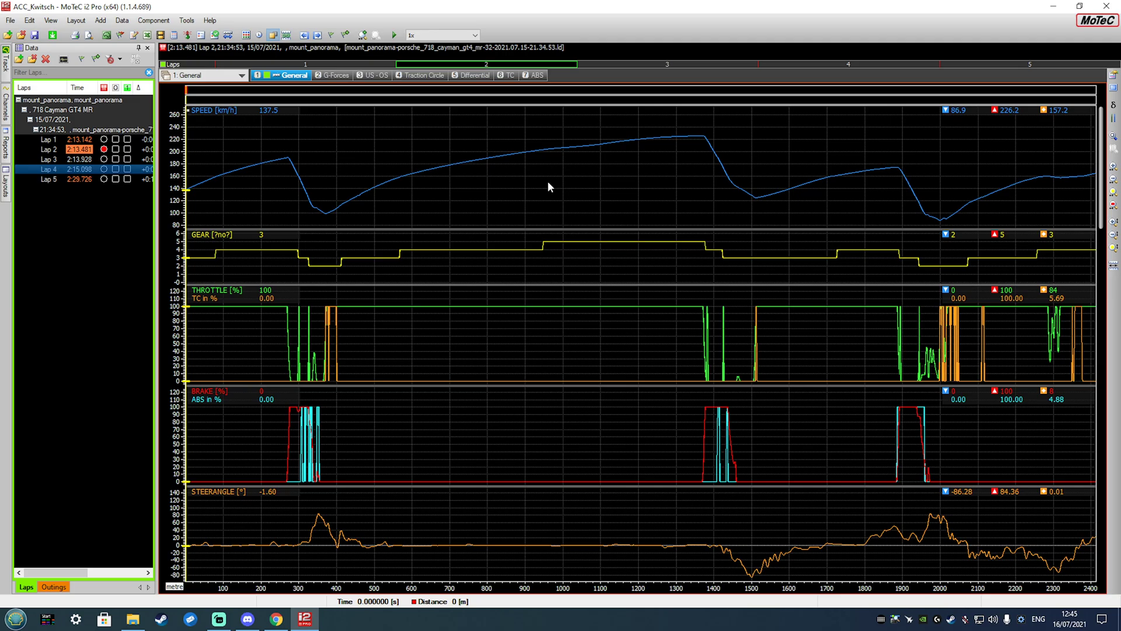
{"action": "scroll", "coordinate": [549, 185], "scroll_direction": "down", "scroll_amount": 1}
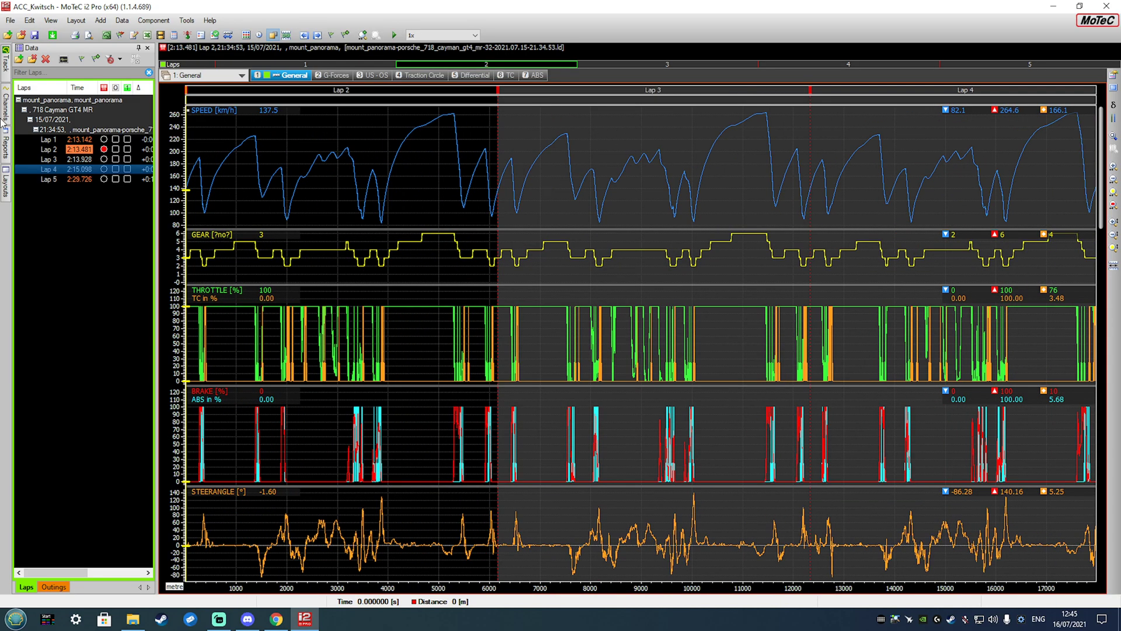
{"action": "left_click", "coordinate": [114, 159]}
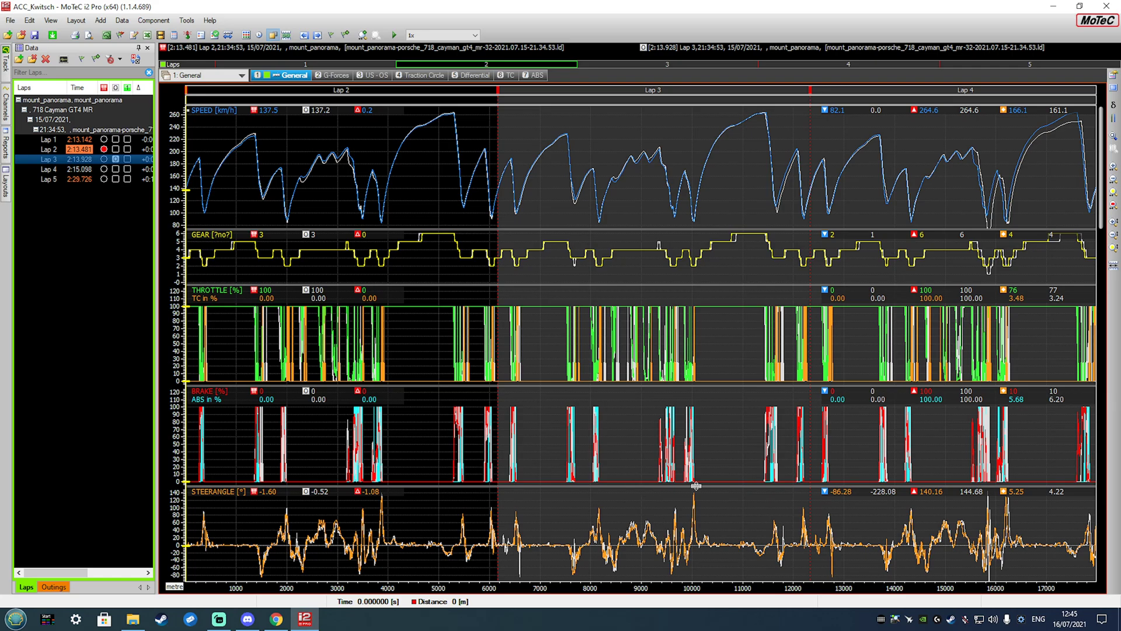
{"action": "left_click", "coordinate": [115, 159]}
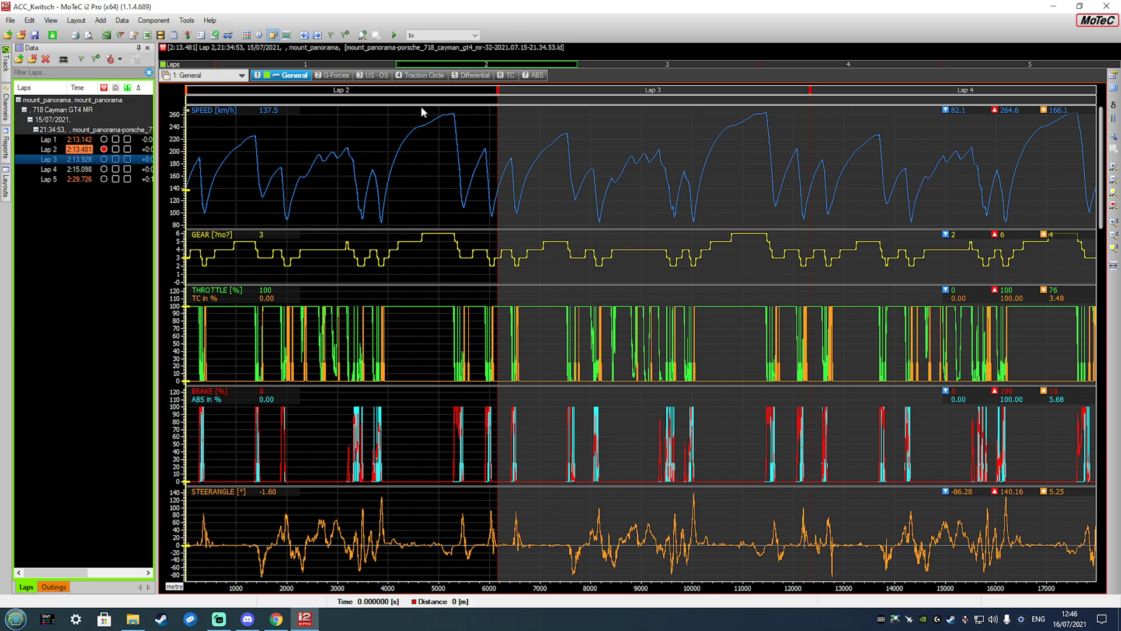
Review the G-Forces, US-OS, Traction Circle and Differential worksheets
{"action": "left_click", "coordinate": [336, 76]}
{"action": "left_click", "coordinate": [374, 75]}
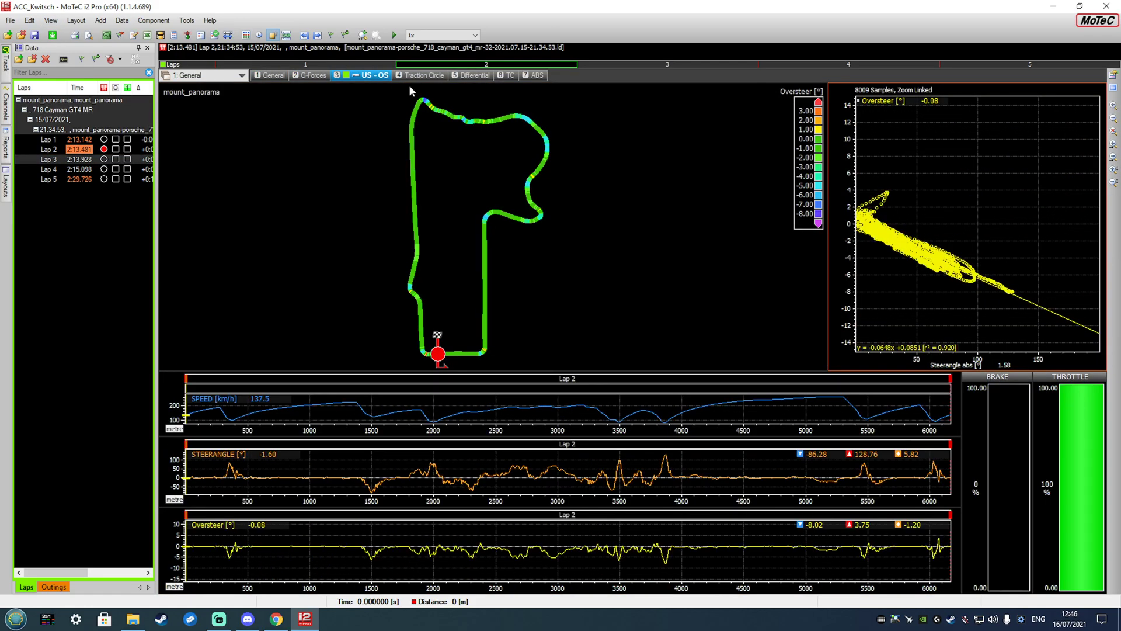
{"action": "left_click", "coordinate": [423, 76]}
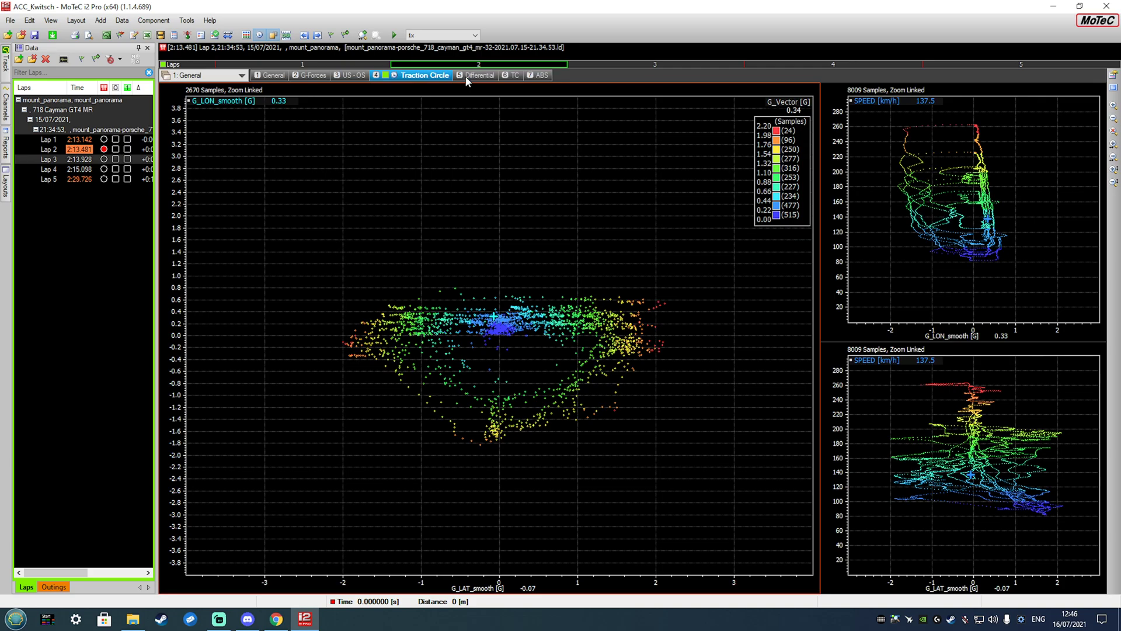
{"action": "left_click", "coordinate": [488, 77]}
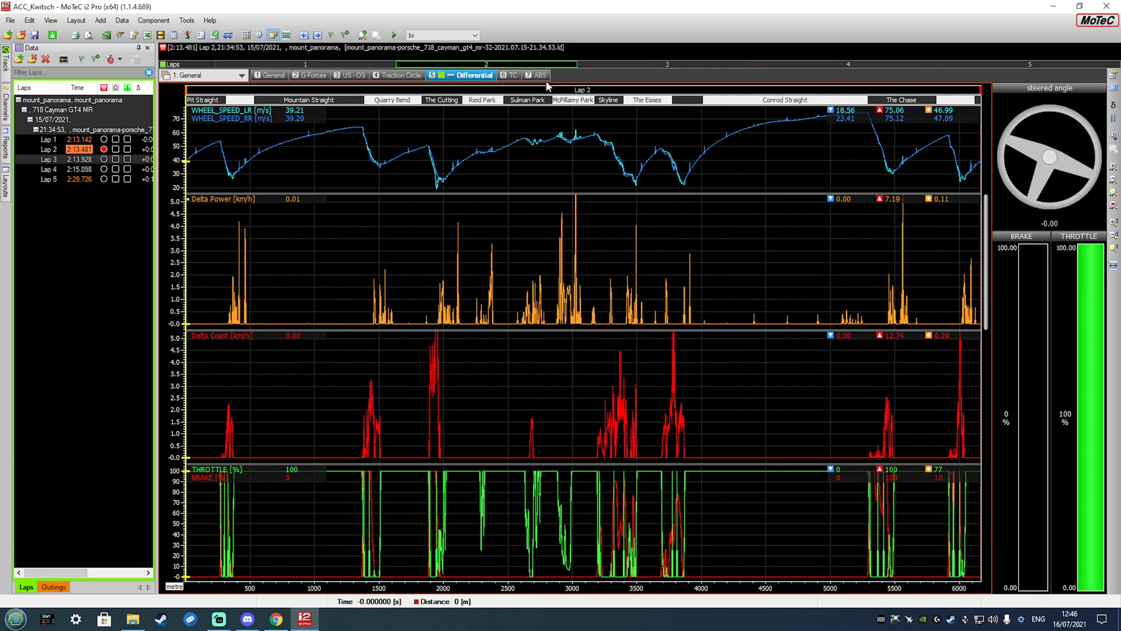
Switch to the 2: Suspension set and view Rake, Ride Height and Rake Track
{"action": "left_click", "coordinate": [239, 76]}
{"action": "left_click", "coordinate": [219, 101]}
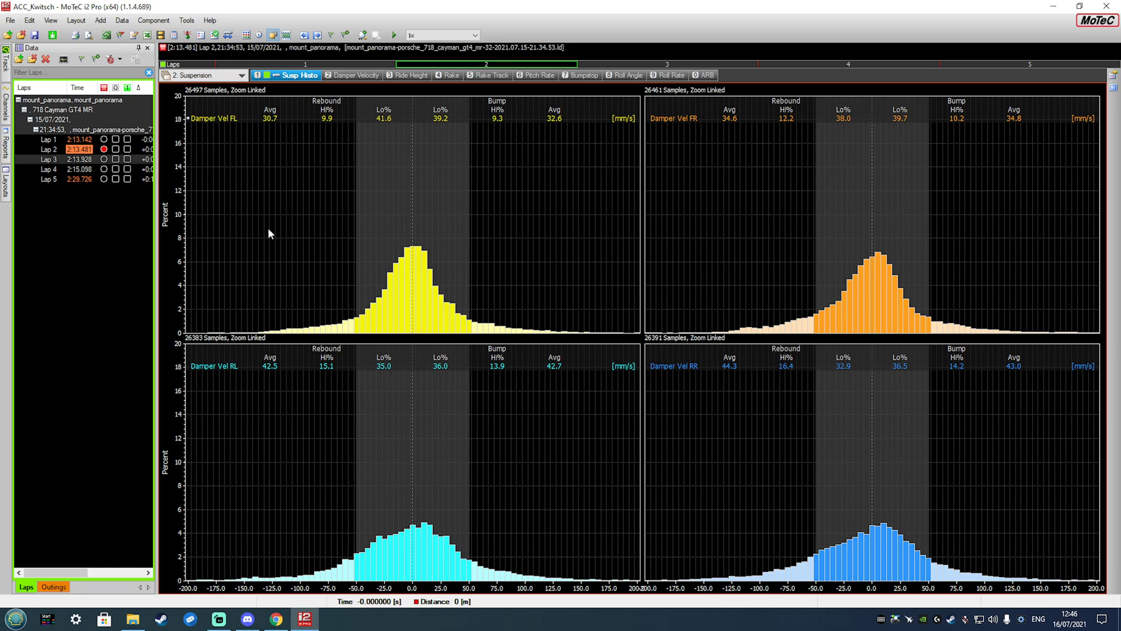
{"action": "left_click", "coordinate": [435, 76]}
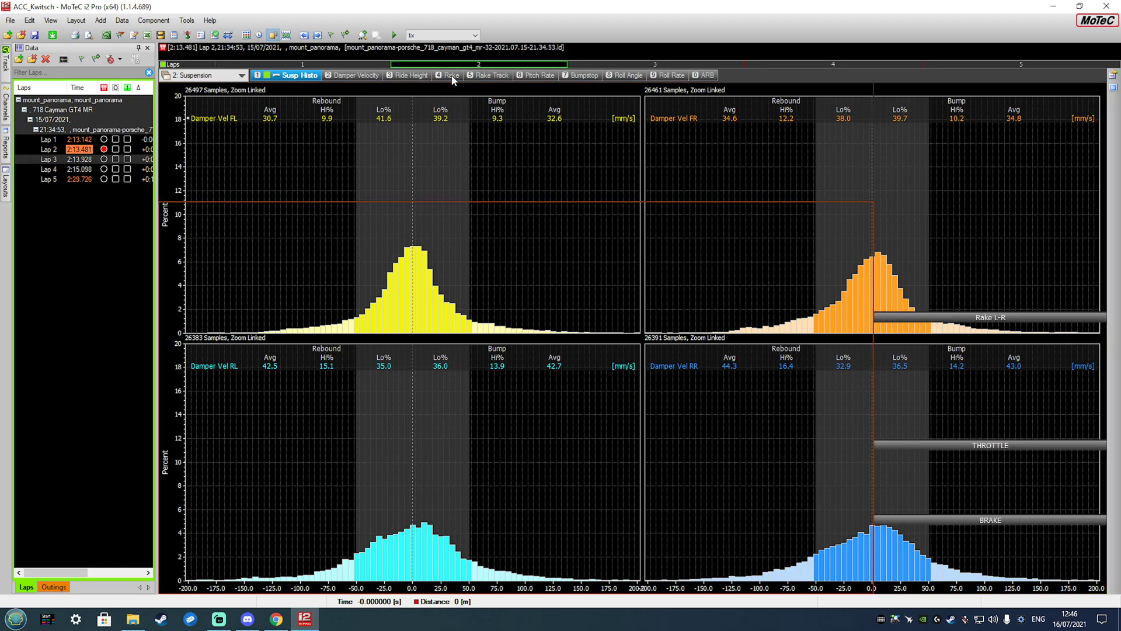
{"action": "left_click", "coordinate": [399, 75]}
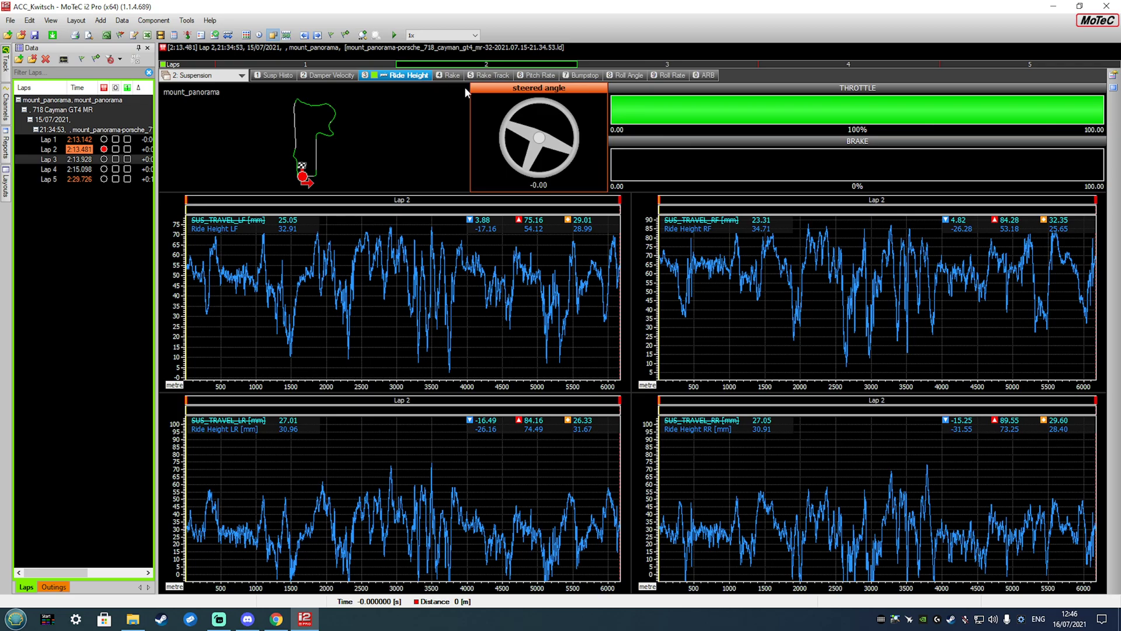
{"action": "left_click", "coordinate": [488, 82]}
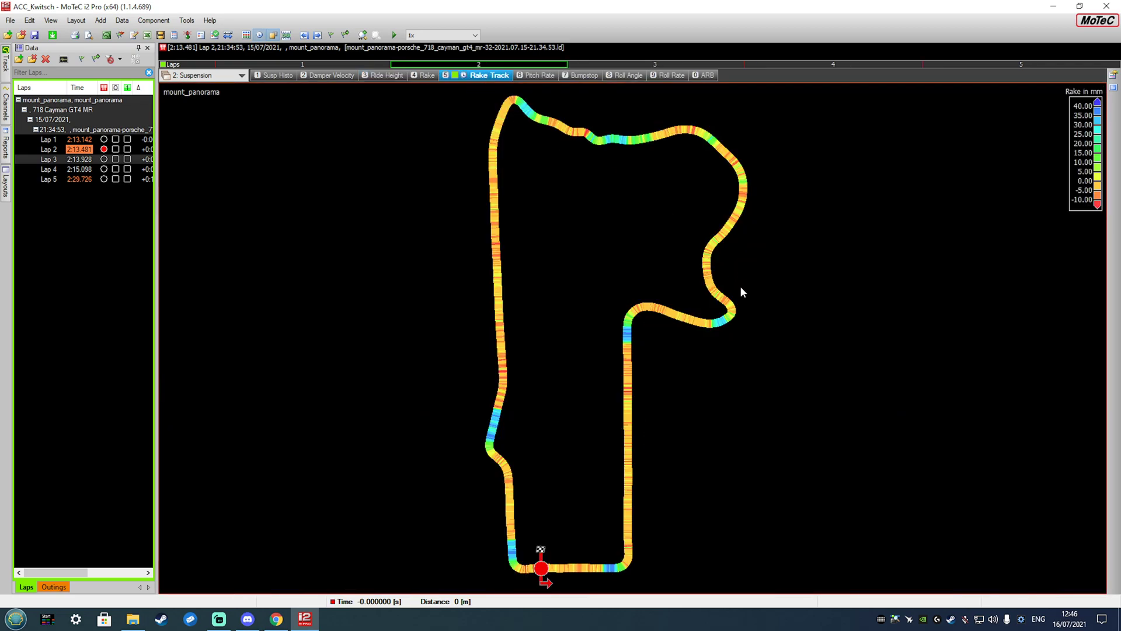
Drag the car position around the Rake Track map to 3651 m, 82.2 s into Lap 2
{"action": "left_click", "coordinate": [742, 190]}
{"action": "mouse_move", "coordinate": [742, 193]}
{"action": "left_mouse_down"}
{"action": "mouse_move", "coordinate": [732, 220]}
{"action": "mouse_move", "coordinate": [743, 190]}
{"action": "left_mouse_up"}
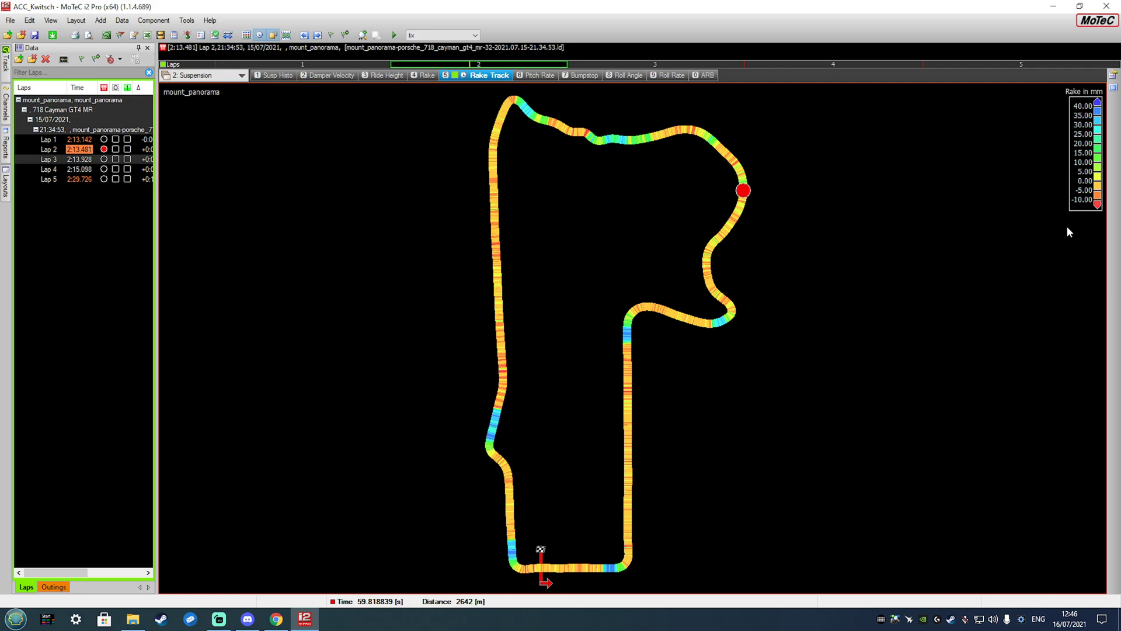
{"action": "mouse_move", "coordinate": [738, 194]}
{"action": "left_mouse_down"}
{"action": "mouse_move", "coordinate": [708, 243]}
{"action": "mouse_move", "coordinate": [724, 175]}
{"action": "mouse_move", "coordinate": [463, 128]}
{"action": "mouse_move", "coordinate": [518, 330]}
{"action": "mouse_move", "coordinate": [519, 141]}
{"action": "mouse_move", "coordinate": [505, 360]}
{"action": "mouse_move", "coordinate": [513, 143]}
{"action": "mouse_move", "coordinate": [516, 159]}
{"action": "left_mouse_up"}
{"action": "mouse_move", "coordinate": [516, 158]}
{"action": "left_mouse_down"}
{"action": "mouse_move", "coordinate": [495, 301]}
{"action": "mouse_move", "coordinate": [500, 460]}
{"action": "mouse_move", "coordinate": [493, 218]}
{"action": "mouse_move", "coordinate": [538, 121]}
{"action": "mouse_move", "coordinate": [558, 124]}
{"action": "left_mouse_up"}
Switch to the 3: Tyres & Brakes worksheet set and its Pressures sheet
{"action": "left_click", "coordinate": [241, 76]}
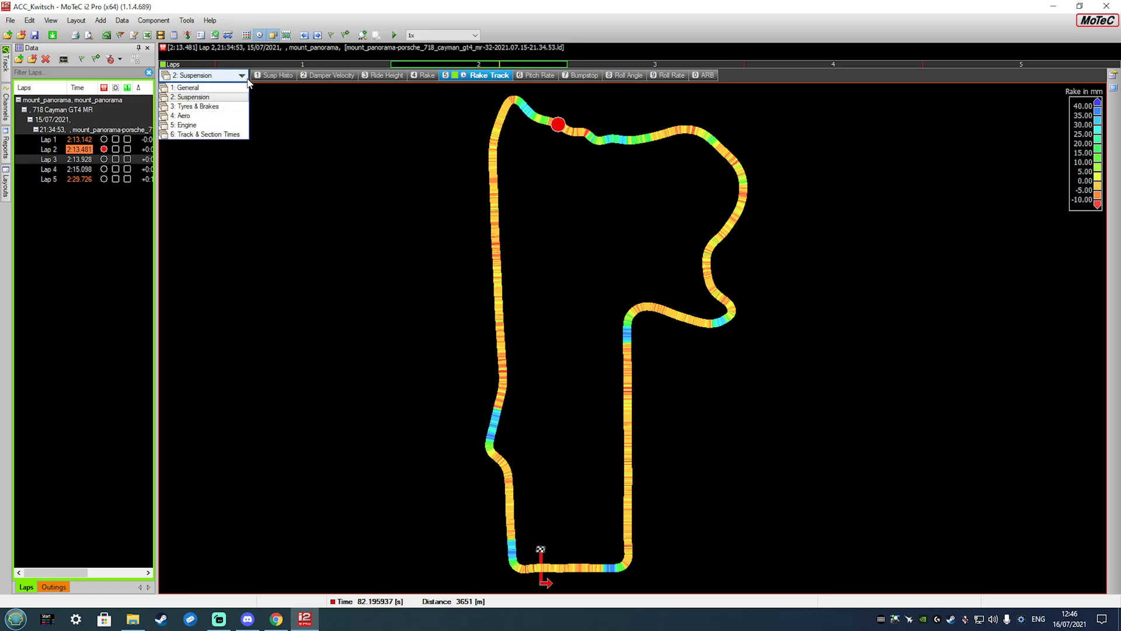
{"action": "left_click", "coordinate": [228, 107]}
{"action": "left_click", "coordinate": [270, 76]}
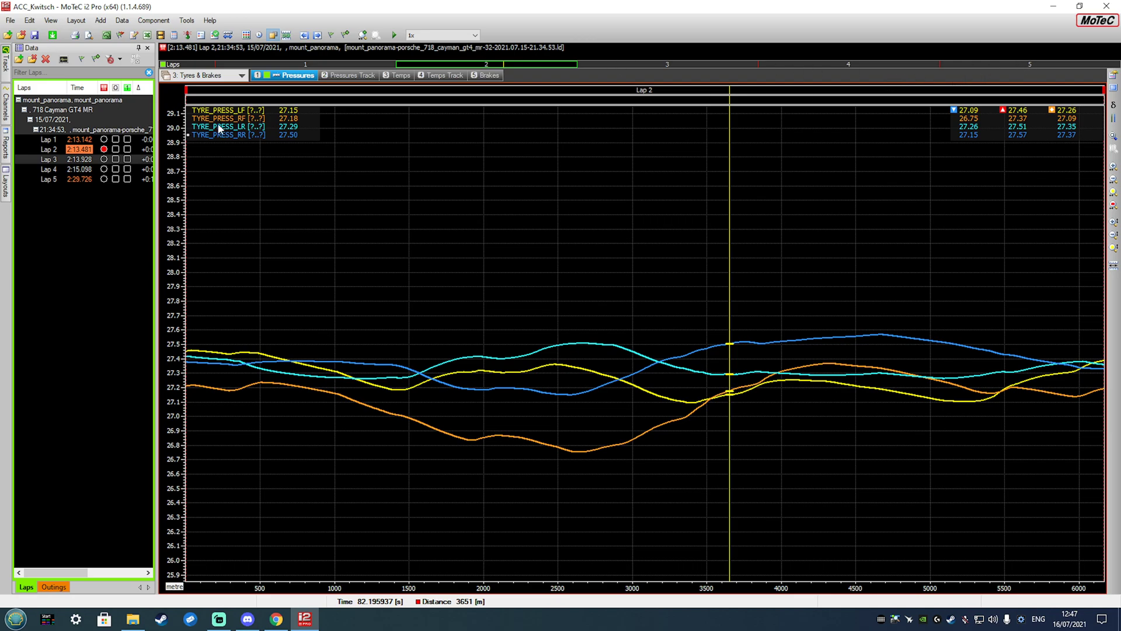
Select Laps 3 to 5 on the lap bar to view their tyre pressure traces
{"action": "left_click", "coordinate": [99, 179]}
{"action": "left_click", "coordinate": [667, 64]}
{"action": "left_click", "coordinate": [760, 65]}
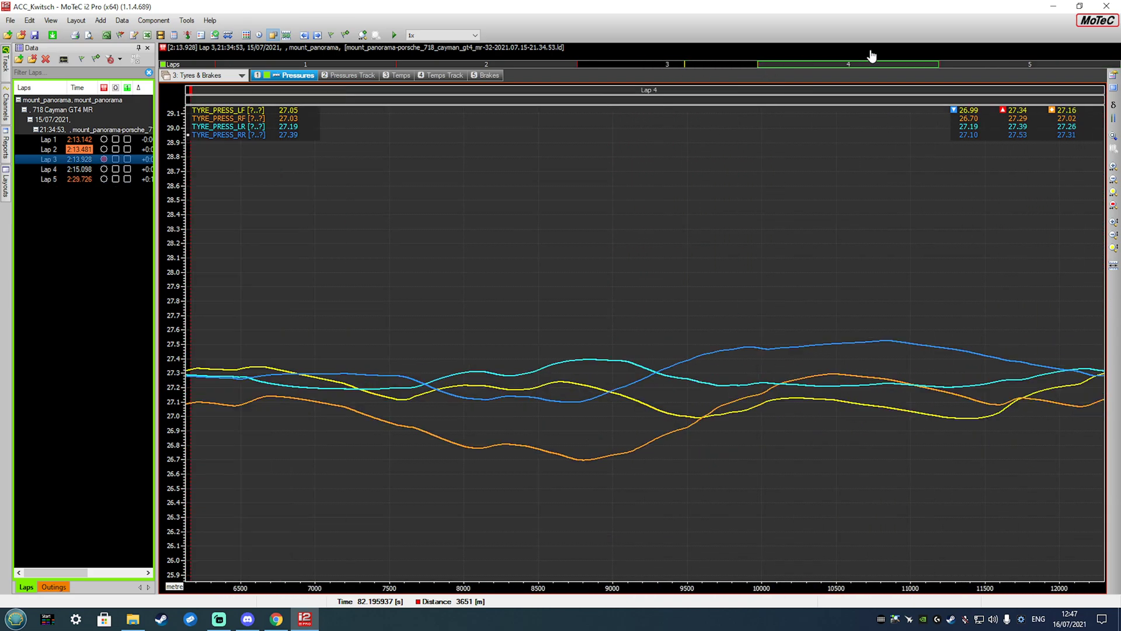
{"action": "left_click", "coordinate": [964, 64]}
Span the pressure graph across Laps 1–5 and place the cursor at 17508 m in Lap 5
{"action": "left_click_drag", "start_coordinate": [948, 65], "coordinate": [215, 65]}
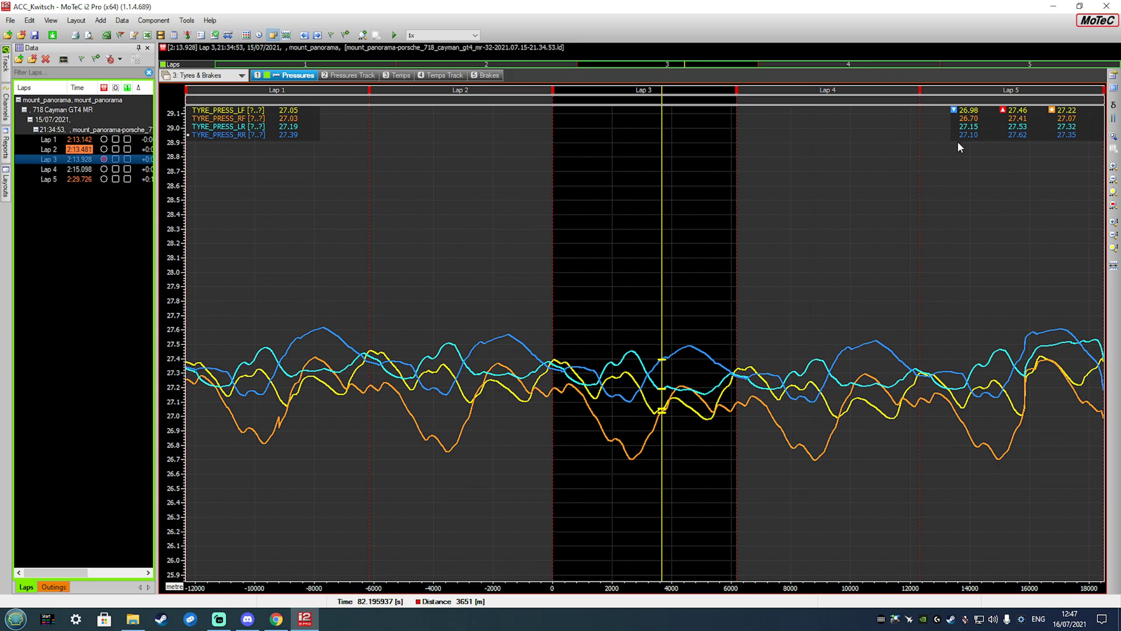
{"action": "mouse_move", "coordinate": [969, 120]}
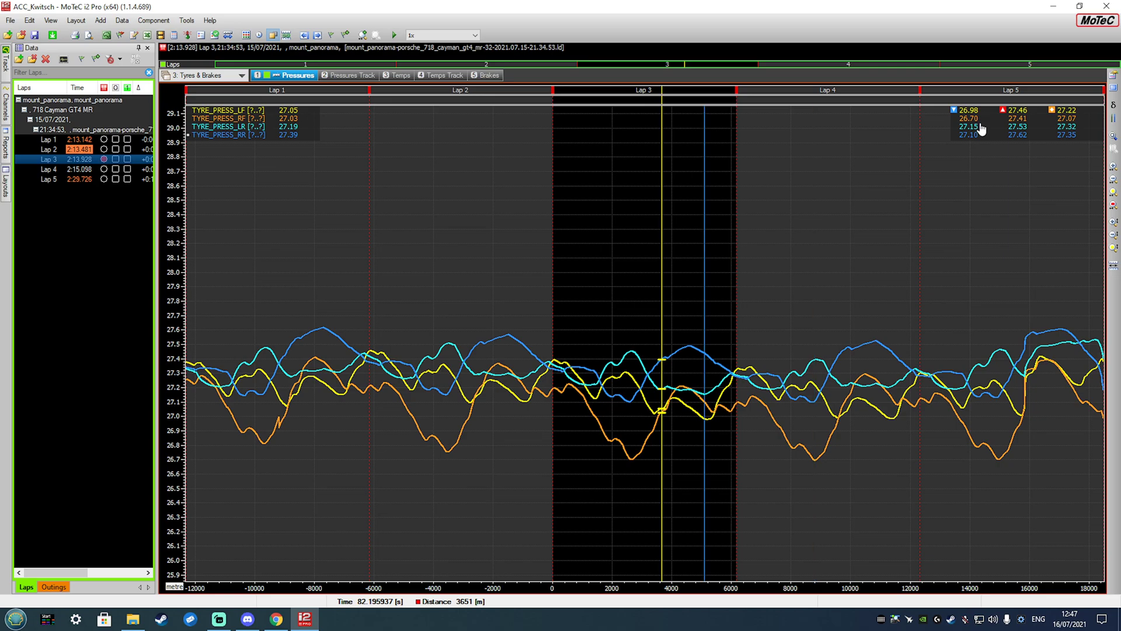
{"action": "mouse_move", "coordinate": [984, 145]}
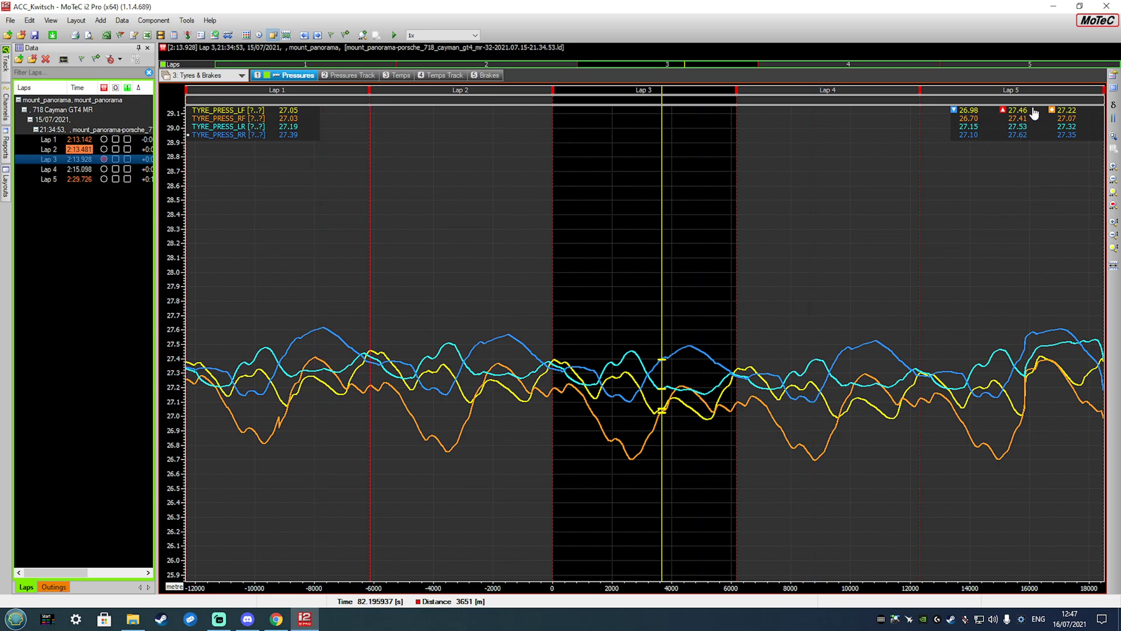
{"action": "mouse_move", "coordinate": [1010, 107]}
{"action": "mouse_move", "coordinate": [1036, 121]}
{"action": "left_click", "coordinate": [1074, 109]}
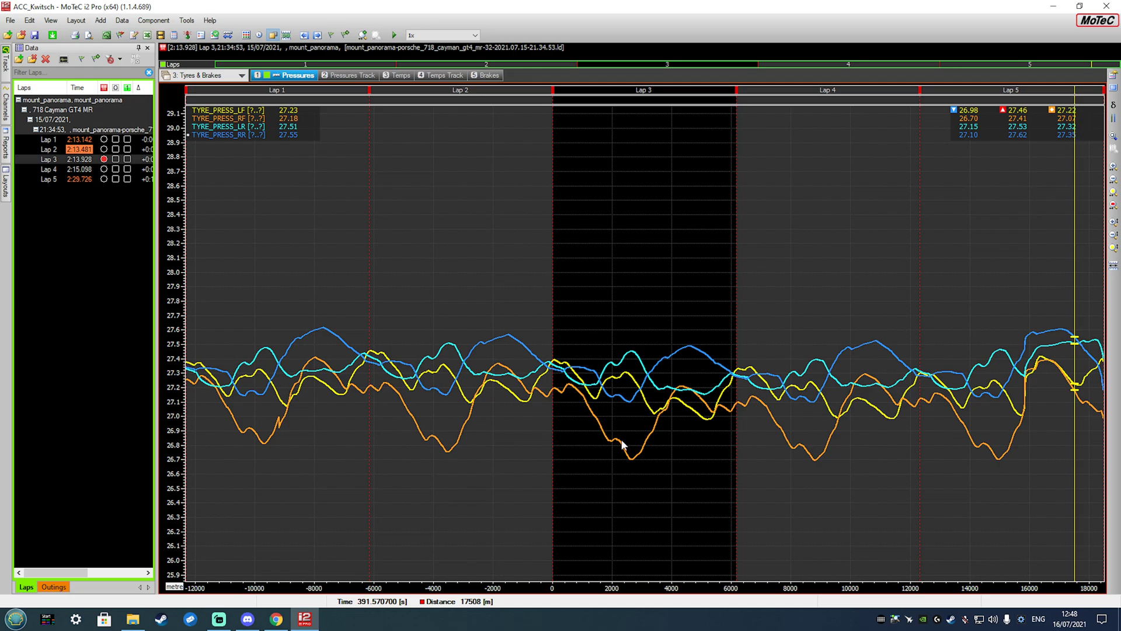
Switch to the 2: Suspension worksheet's Bumpstop sheet showing Lap 4
{"action": "left_click", "coordinate": [242, 77]}
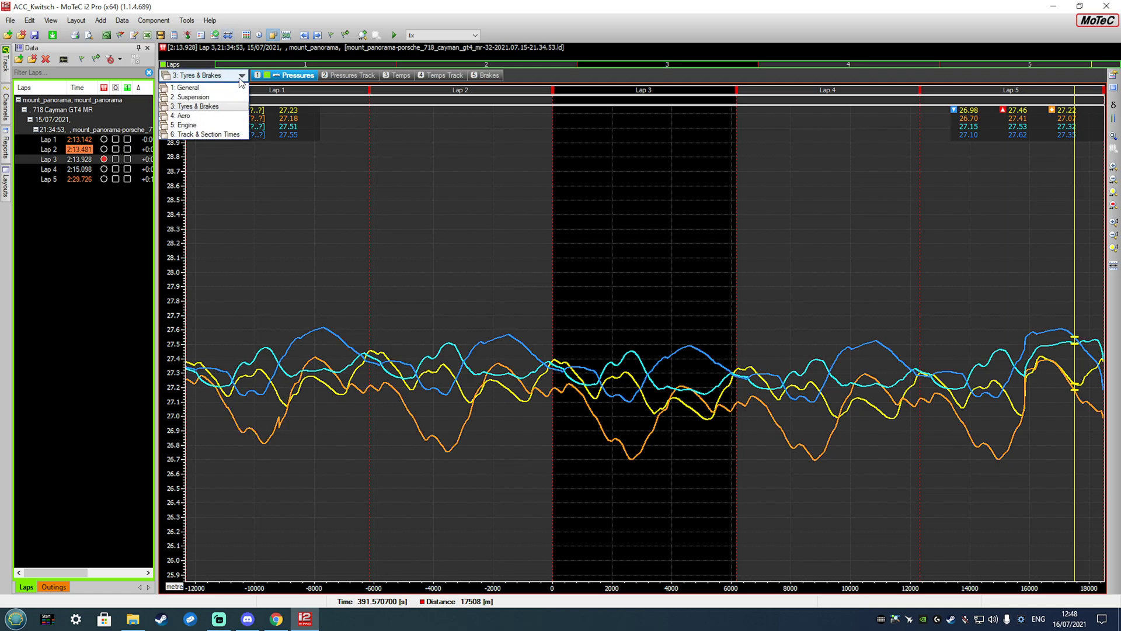
{"action": "left_click", "coordinate": [189, 97]}
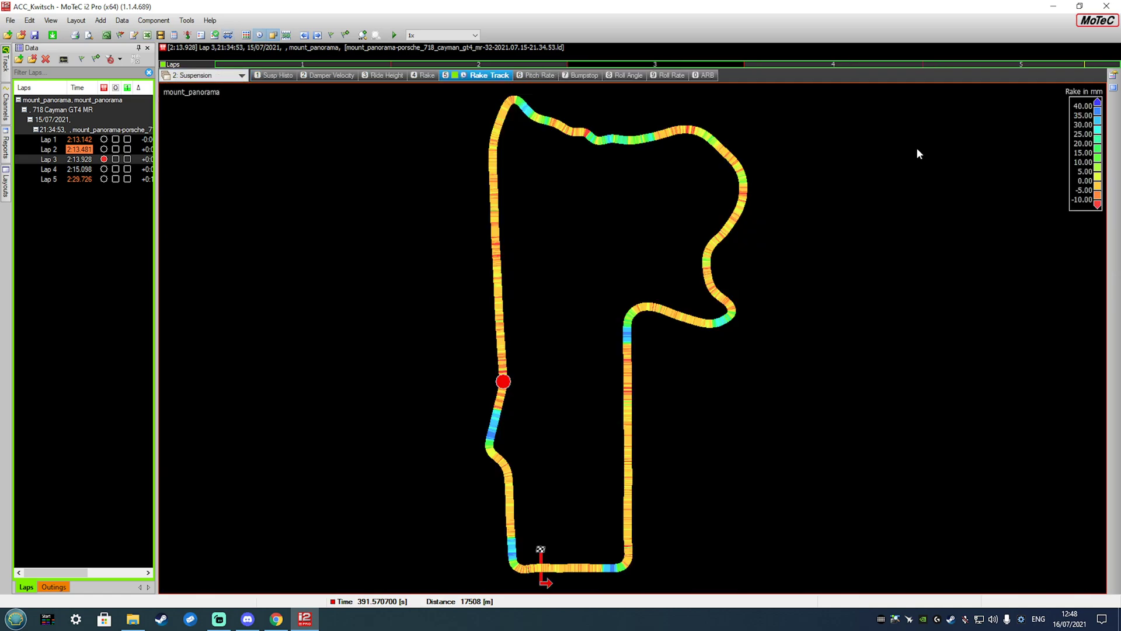
{"action": "left_click", "coordinate": [581, 76]}
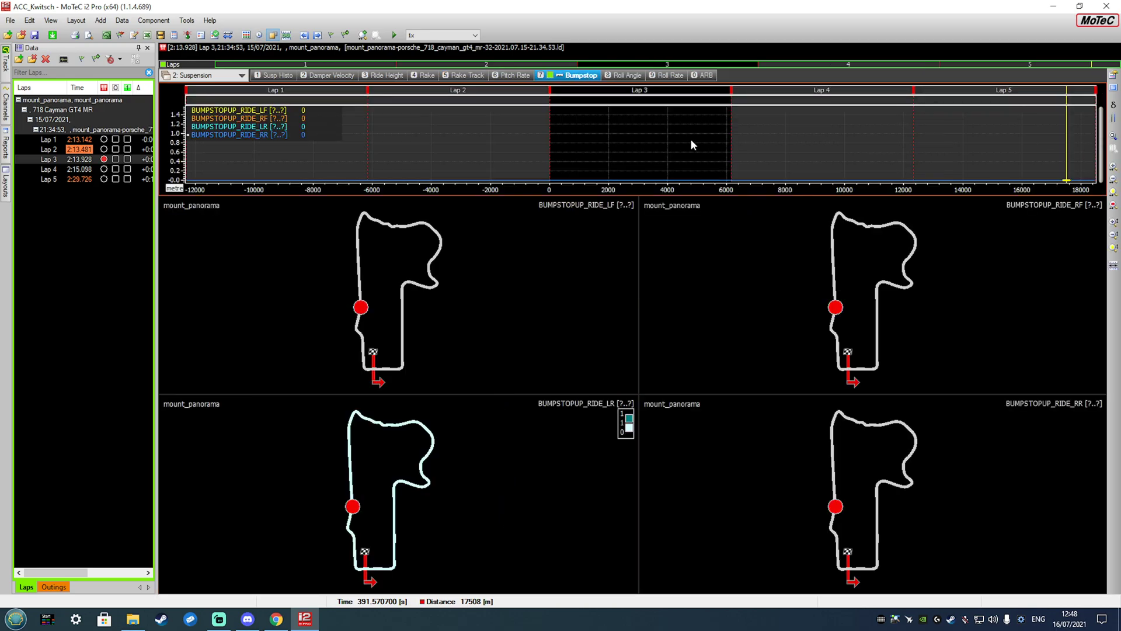
{"action": "left_click", "coordinate": [108, 180]}
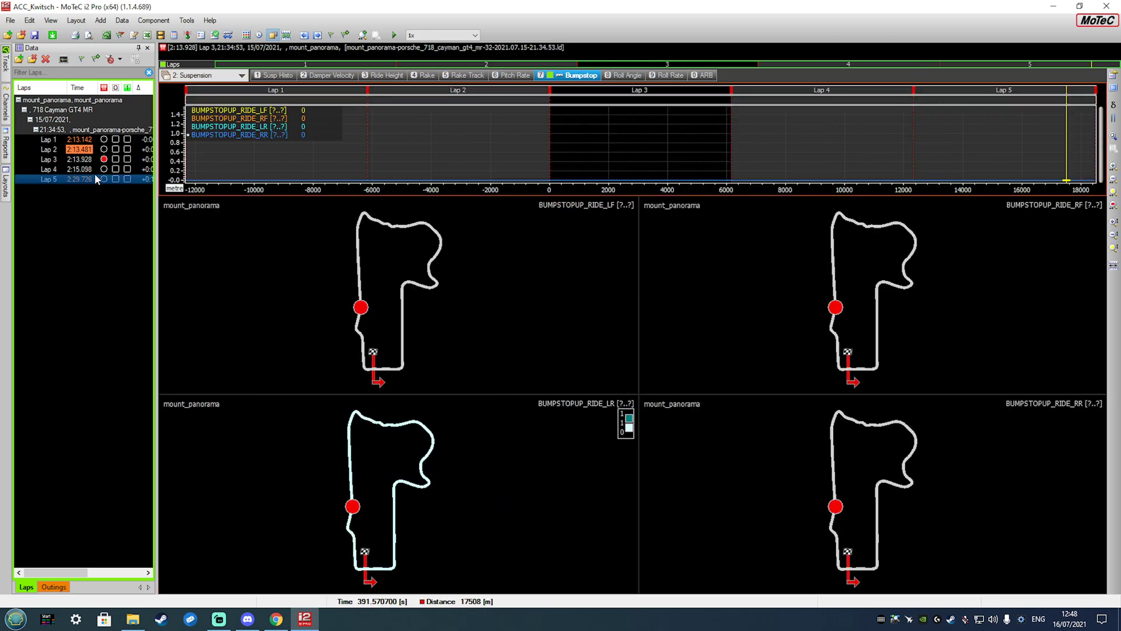
{"action": "left_click", "coordinate": [104, 169]}
Start File > Open Log File and select the Monza Mercedes AMG GT3 Evo log
{"action": "left_click", "coordinate": [12, 21]}
{"action": "mouse_move", "coordinate": [29, 20]}
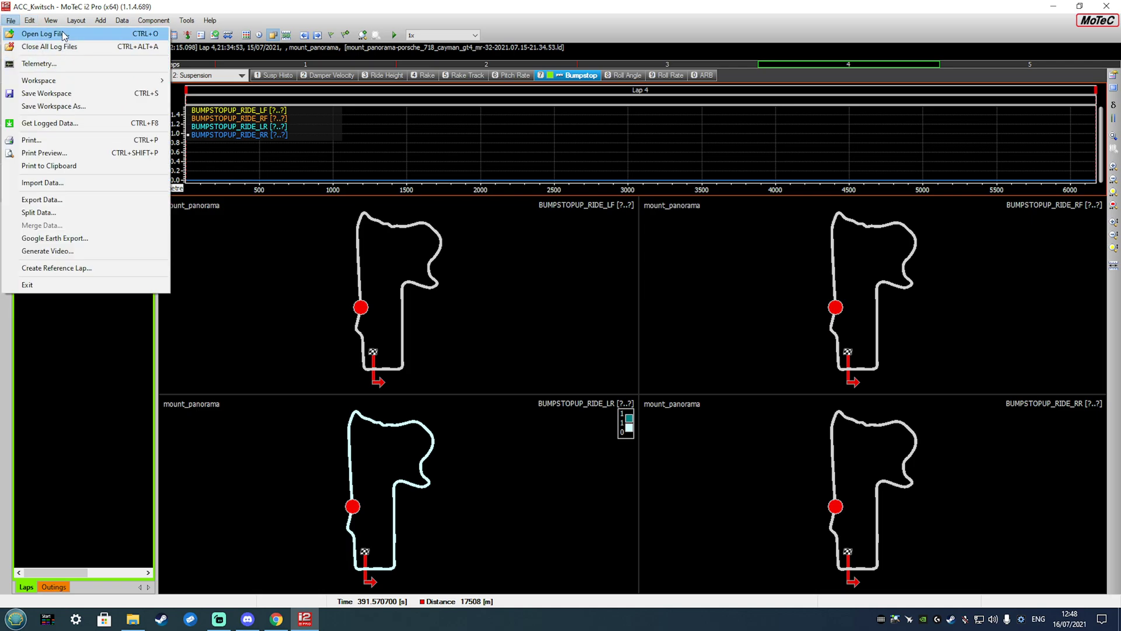
{"action": "left_click", "coordinate": [59, 34]}
{"action": "scroll", "coordinate": [524, 295], "scroll_direction": "down", "scroll_amount": 6}
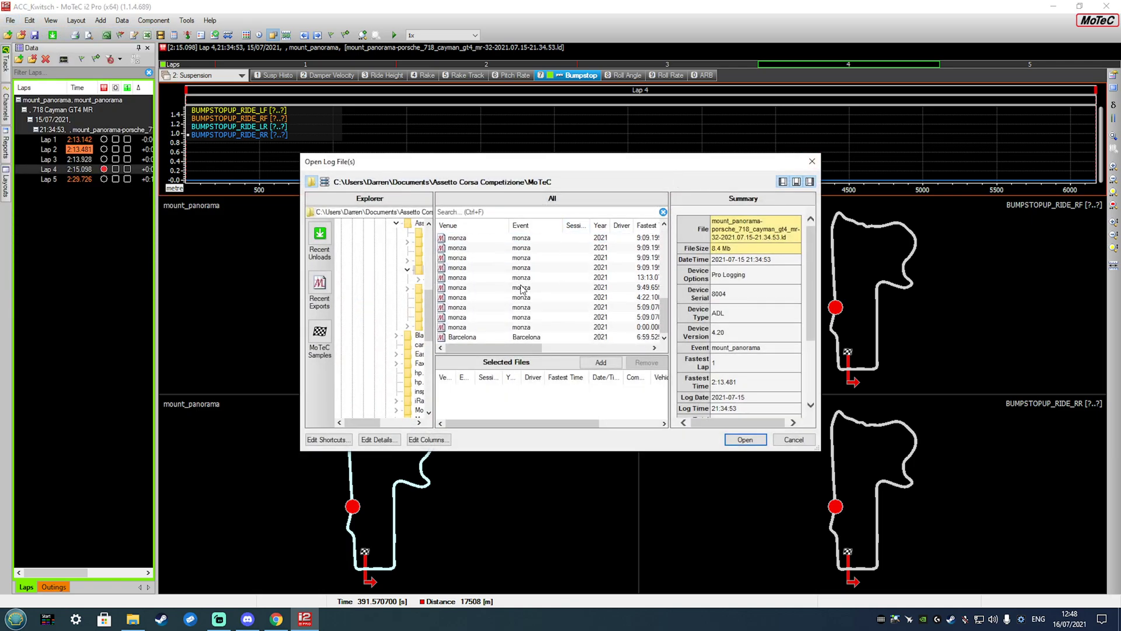
{"action": "left_click", "coordinate": [525, 257]}
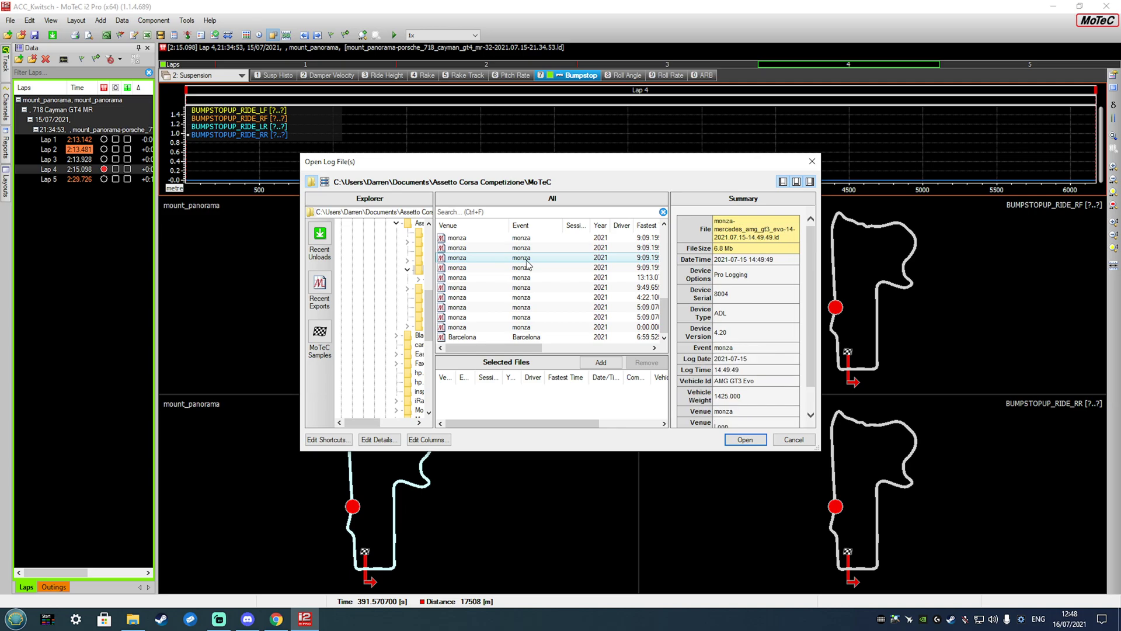
Load the Monza AMG GT3 Evo log and move the cursor to about 2930 m
{"action": "left_click", "coordinate": [750, 436]}
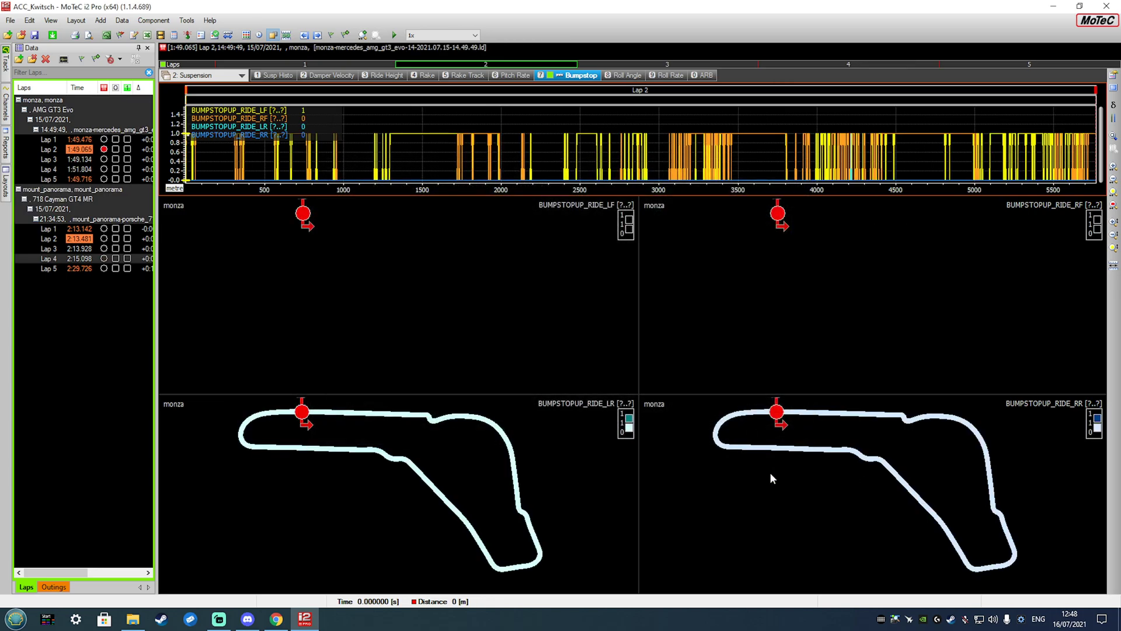
{"action": "left_click", "coordinate": [448, 164]}
{"action": "left_click_drag", "start_coordinate": [448, 164], "coordinate": [648, 164]}
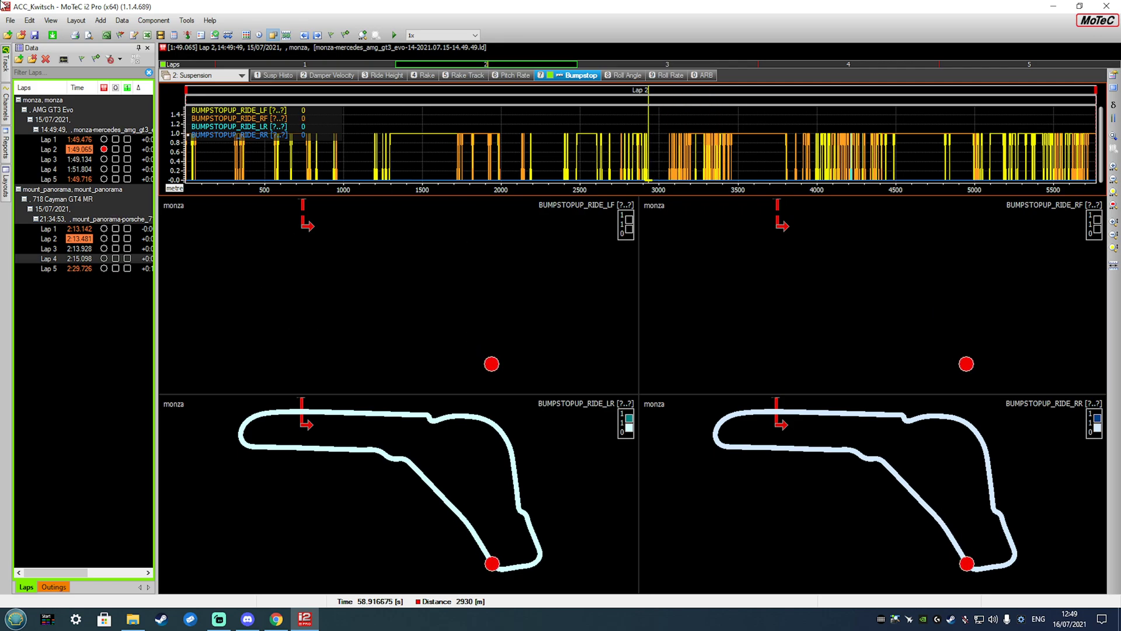
Show Monza Lap 3 in the bumpstop graphs and scrub the cursor through the lap
{"action": "left_click", "coordinate": [105, 169]}
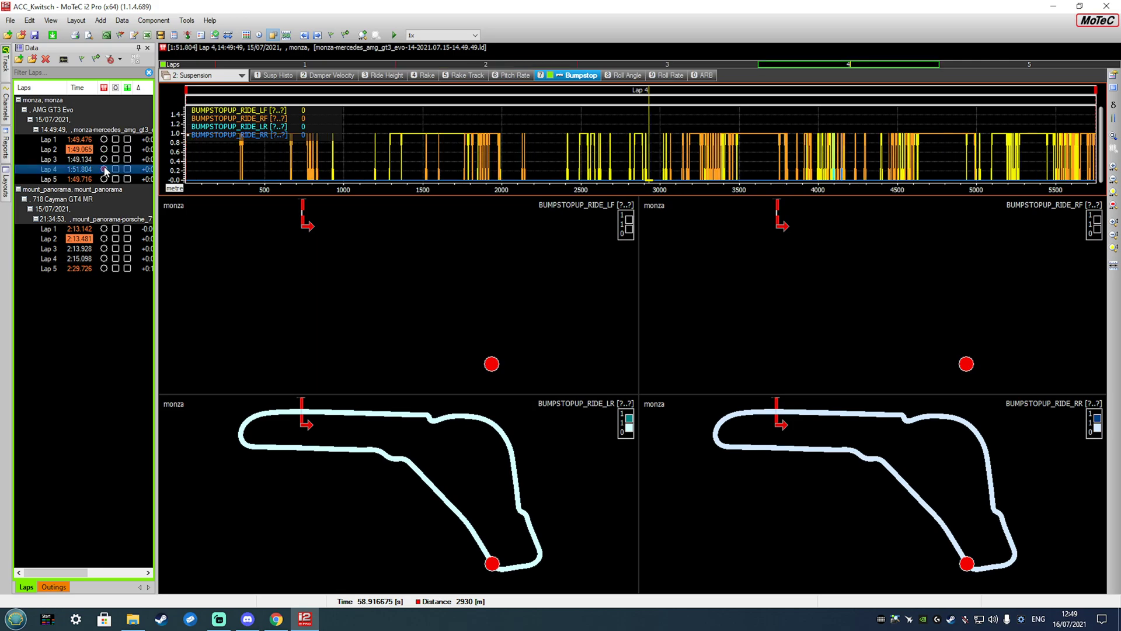
{"action": "left_click", "coordinate": [105, 159]}
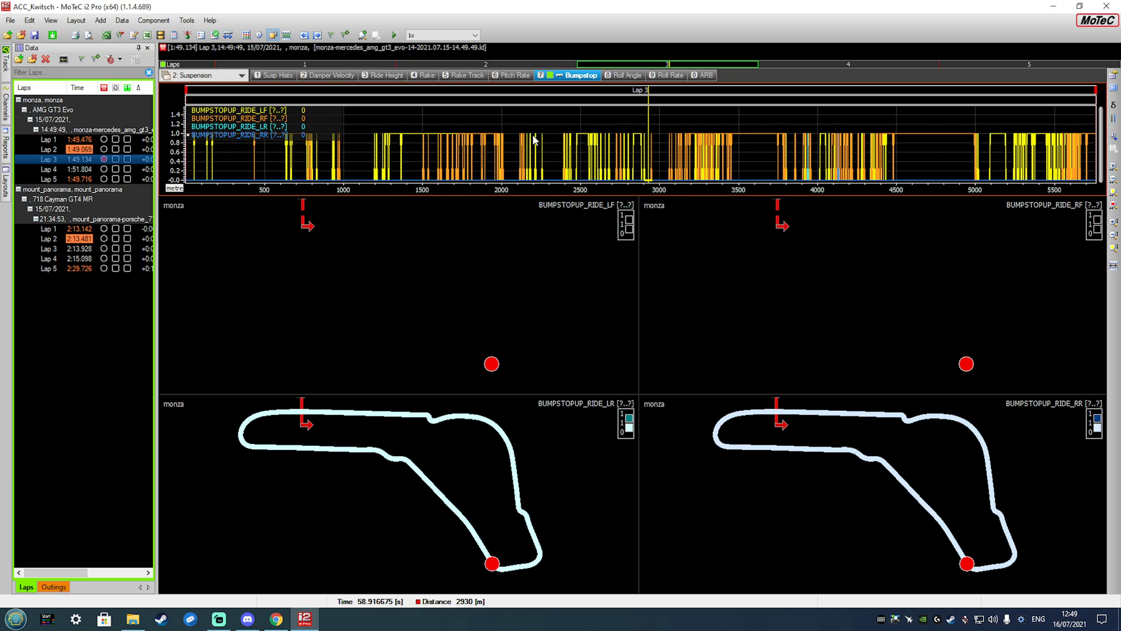
{"action": "left_click_drag", "start_coordinate": [559, 155], "coordinate": [200, 176]}
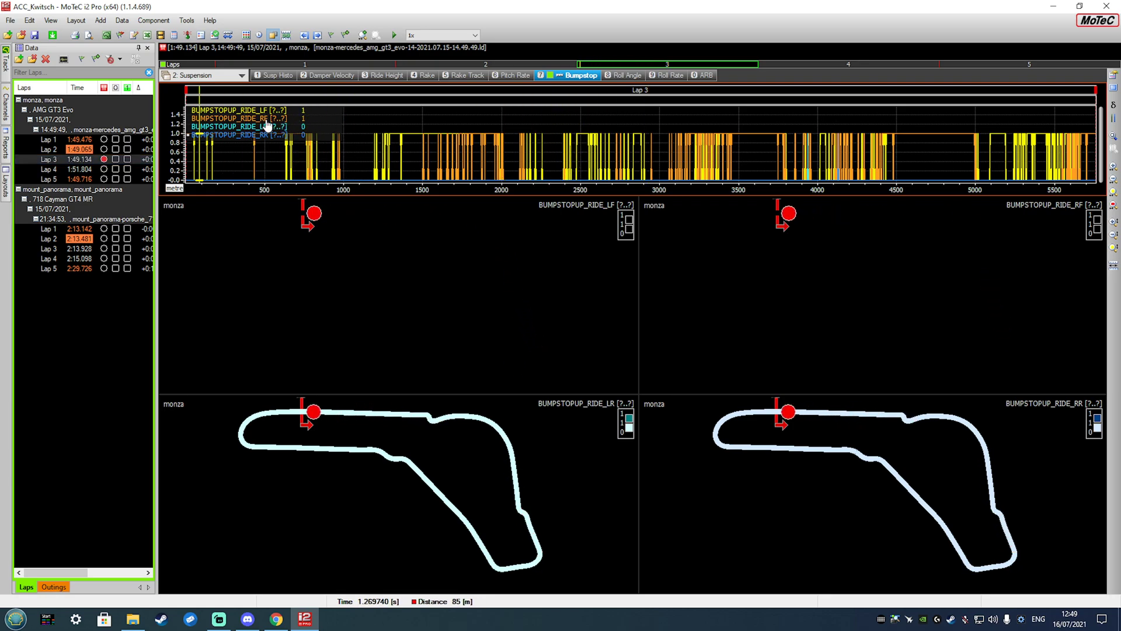
{"action": "left_click_drag", "start_coordinate": [200, 163], "coordinate": [342, 161]}
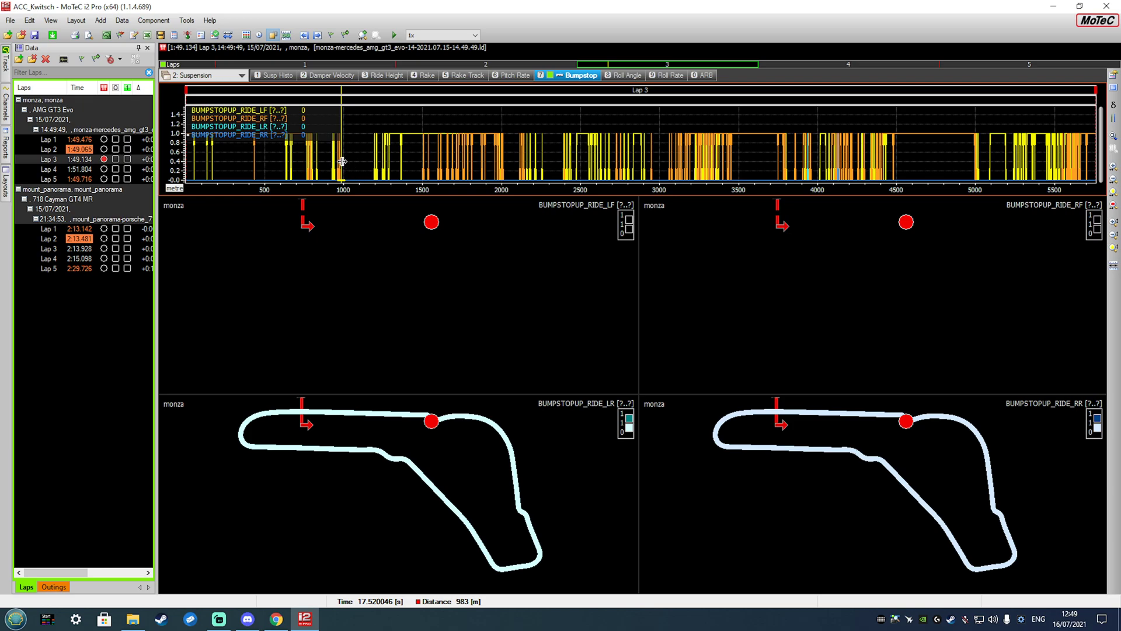
{"action": "left_click_drag", "start_coordinate": [342, 161], "coordinate": [838, 158]}
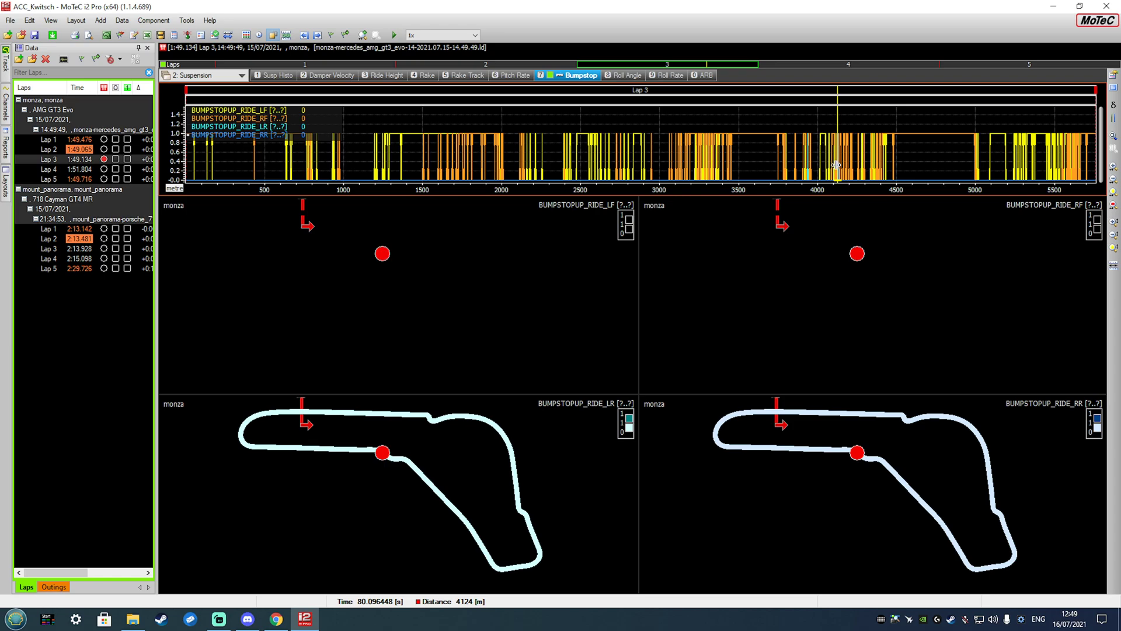
{"action": "mouse_move", "coordinate": [836, 168]}
{"action": "left_mouse_down"}
{"action": "mouse_move", "coordinate": [780, 180]}
{"action": "mouse_move", "coordinate": [835, 180]}
{"action": "left_mouse_up"}
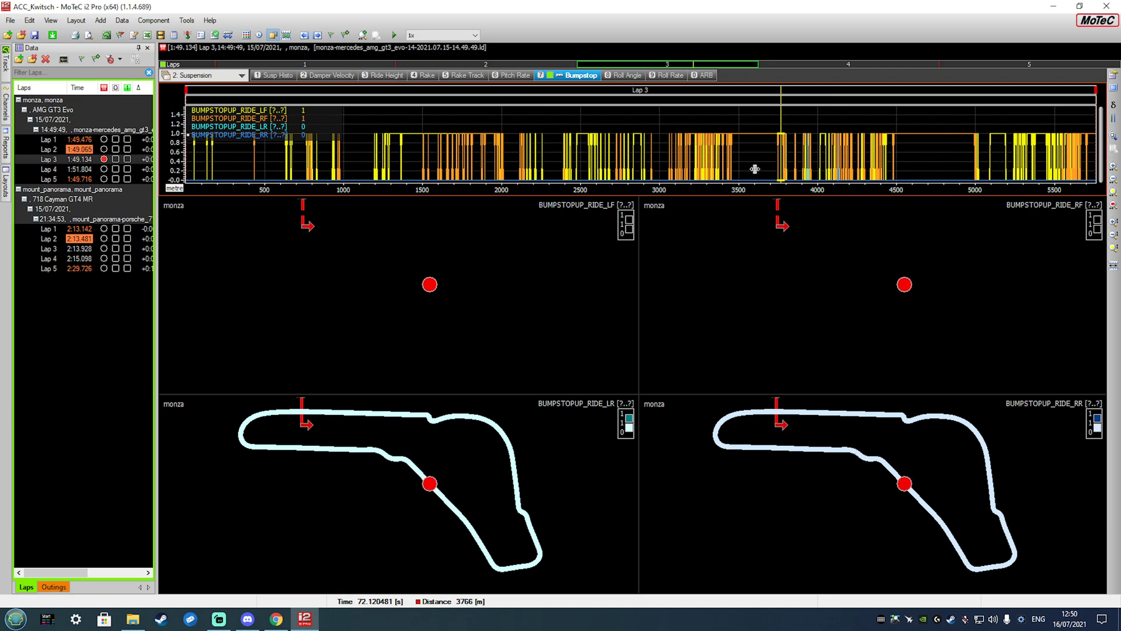
{"action": "left_click", "coordinate": [728, 147]}
{"action": "left_click_drag", "start_coordinate": [758, 147], "coordinate": [840, 164]}
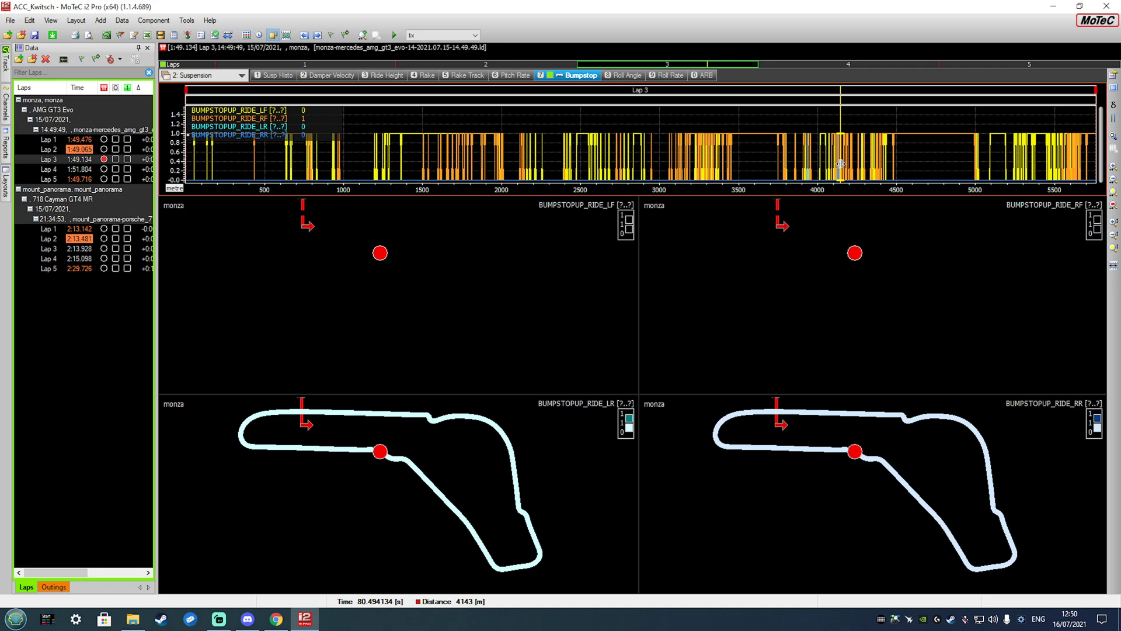
Open the Roll Angle sheet and scrub the Monza Lap 3 cursor to 4111 m
{"action": "left_click", "coordinate": [638, 76]}
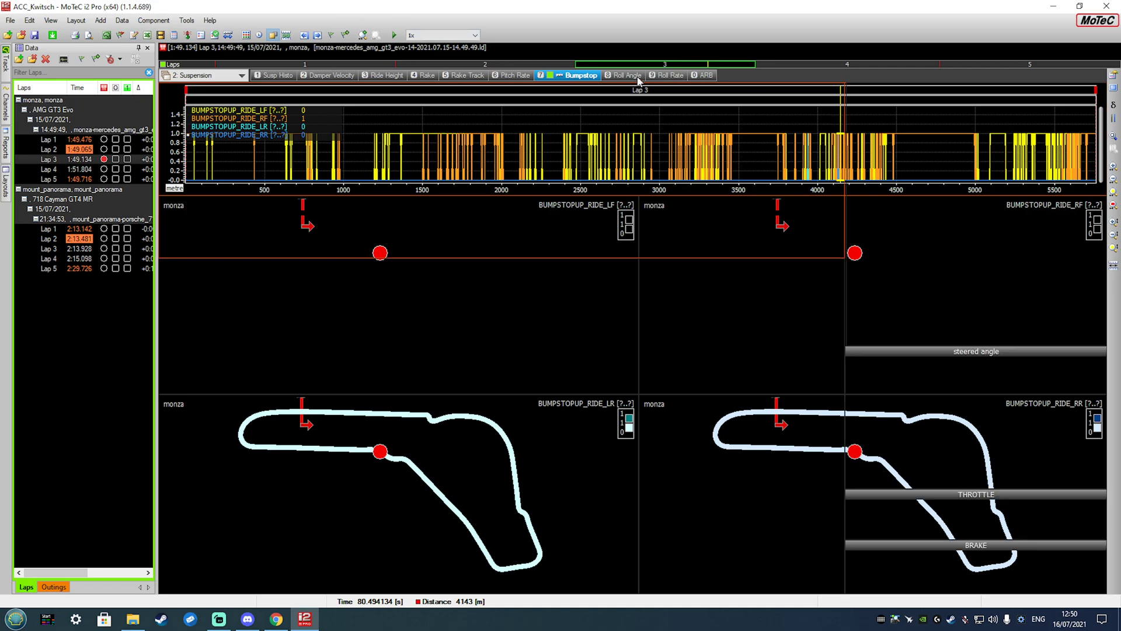
{"action": "left_click", "coordinate": [274, 182]}
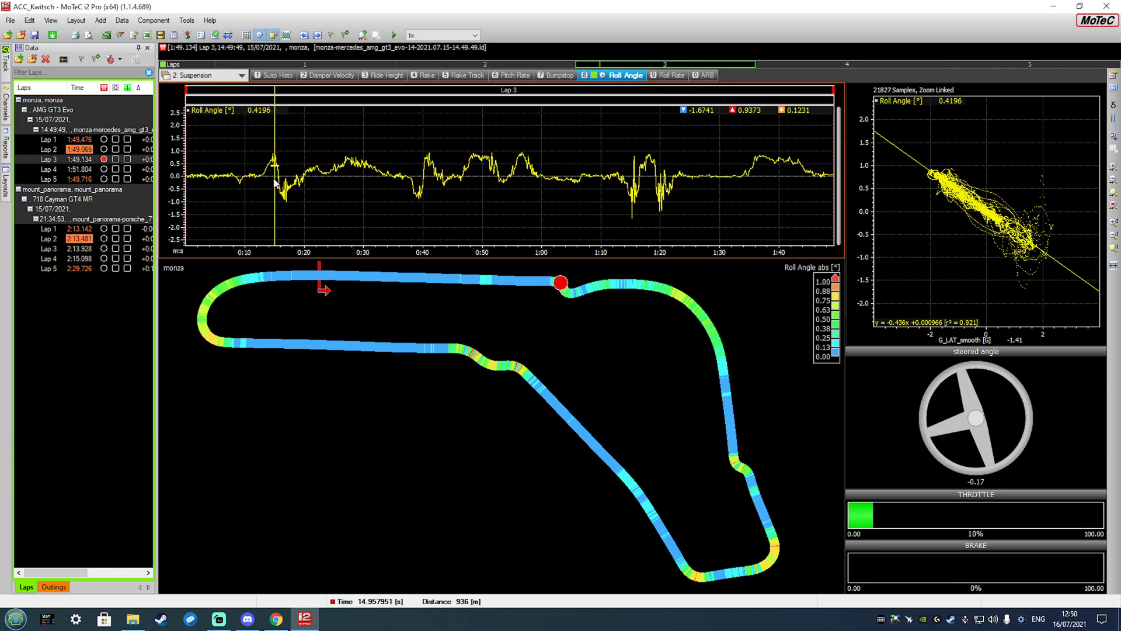
{"action": "left_click_drag", "start_coordinate": [274, 183], "coordinate": [636, 199]}
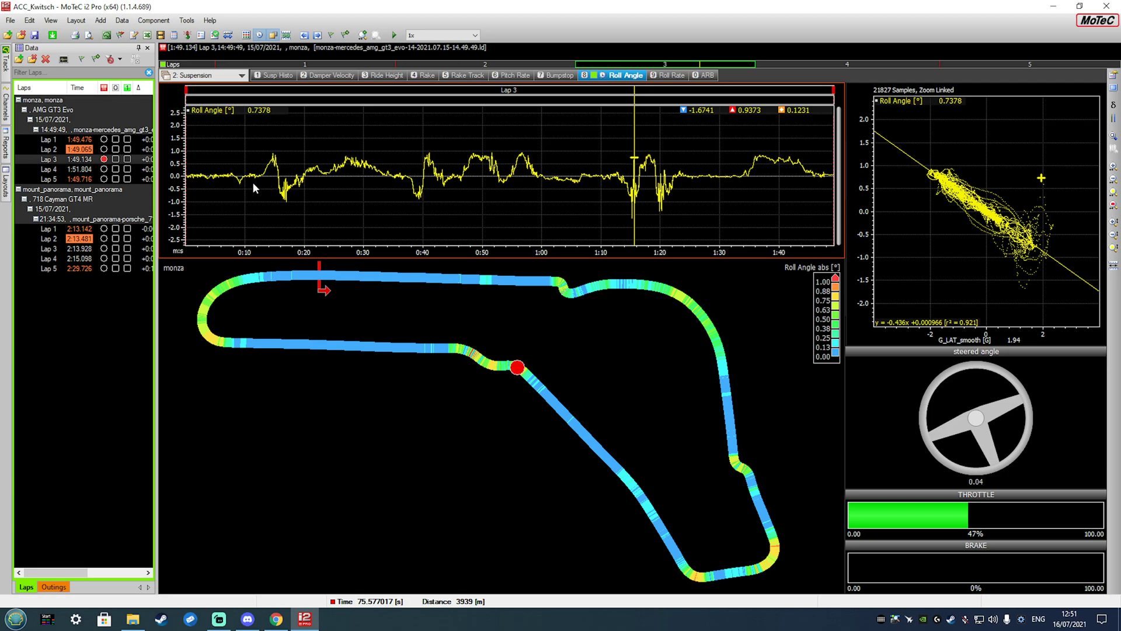
{"action": "left_click_drag", "start_coordinate": [250, 183], "coordinate": [660, 176]}
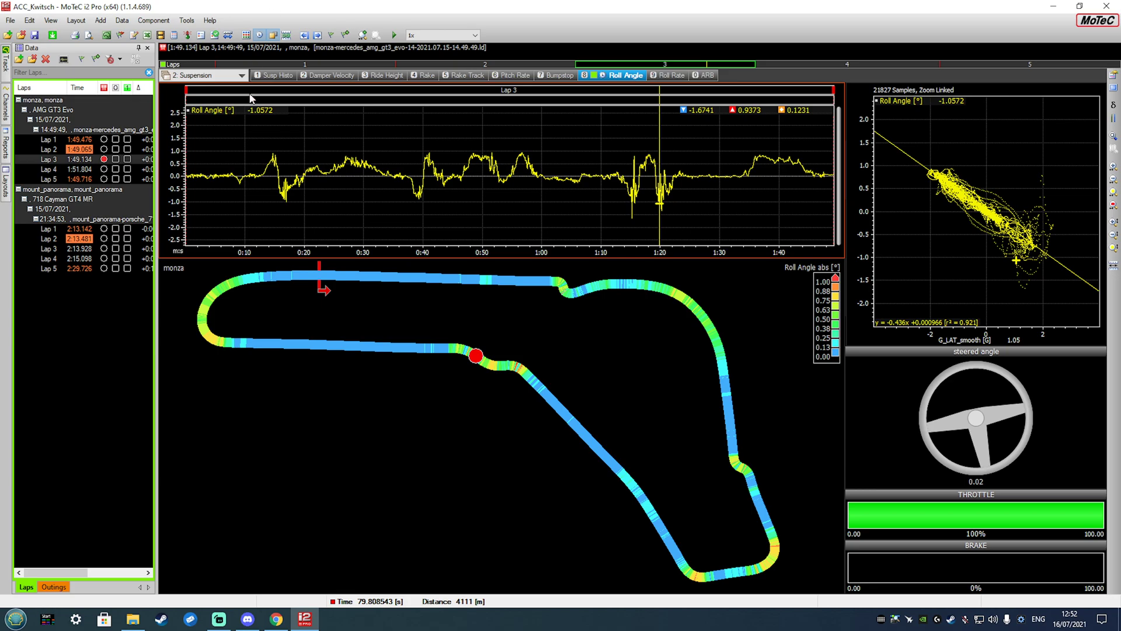
{"action": "left_click", "coordinate": [246, 77]}
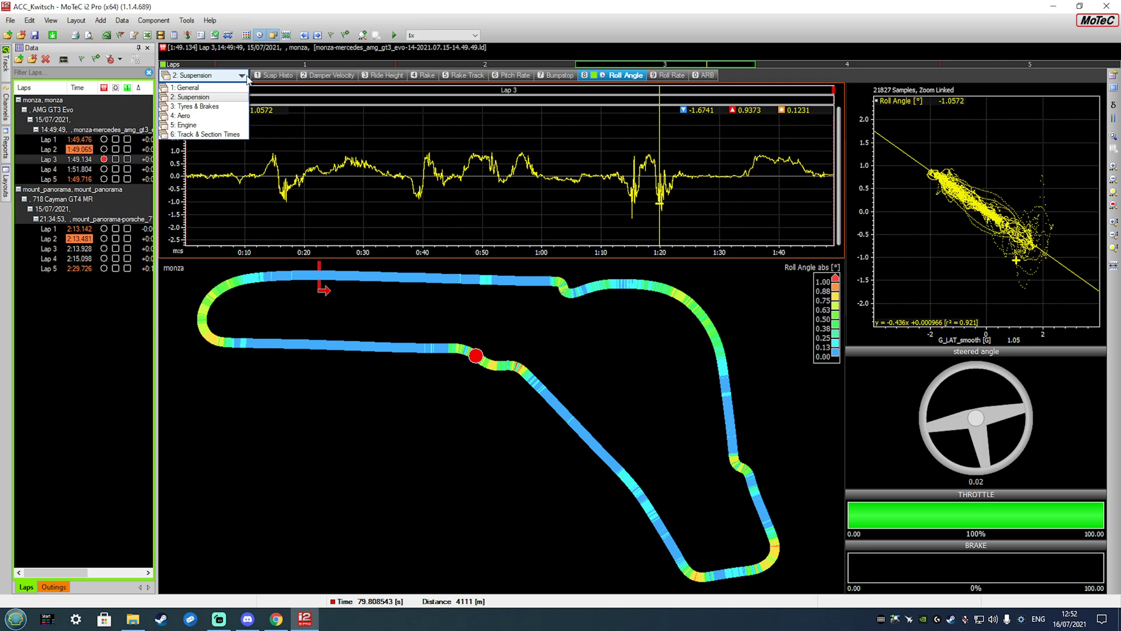
Switch to the 1: General worksheet's General sheet and reveal the Channels list
{"action": "left_click", "coordinate": [204, 87]}
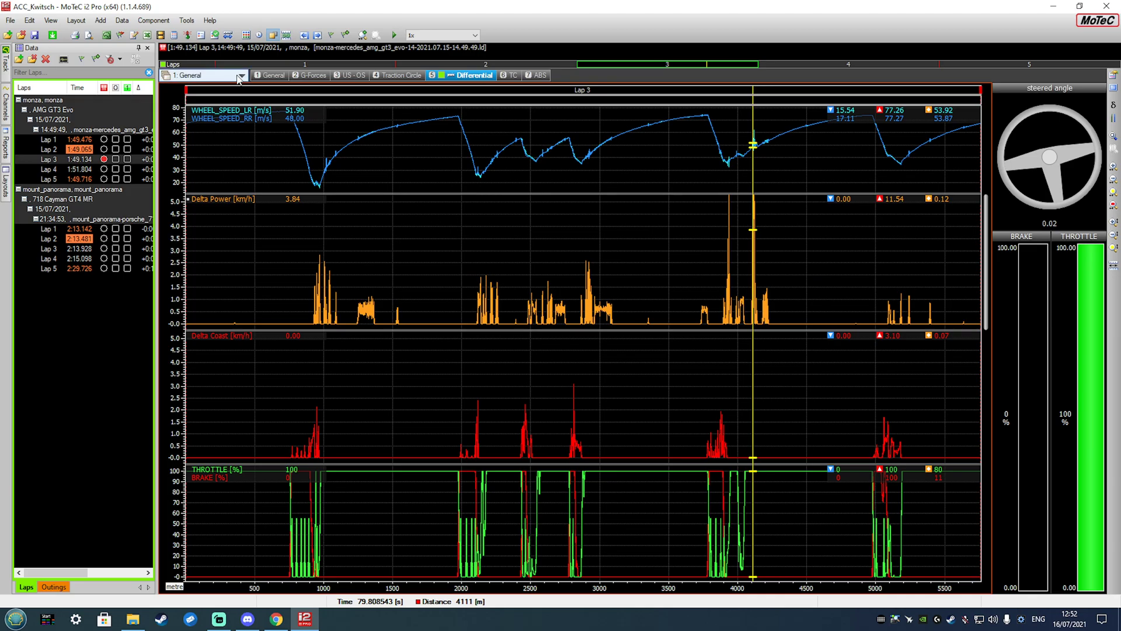
{"action": "left_click", "coordinate": [266, 74]}
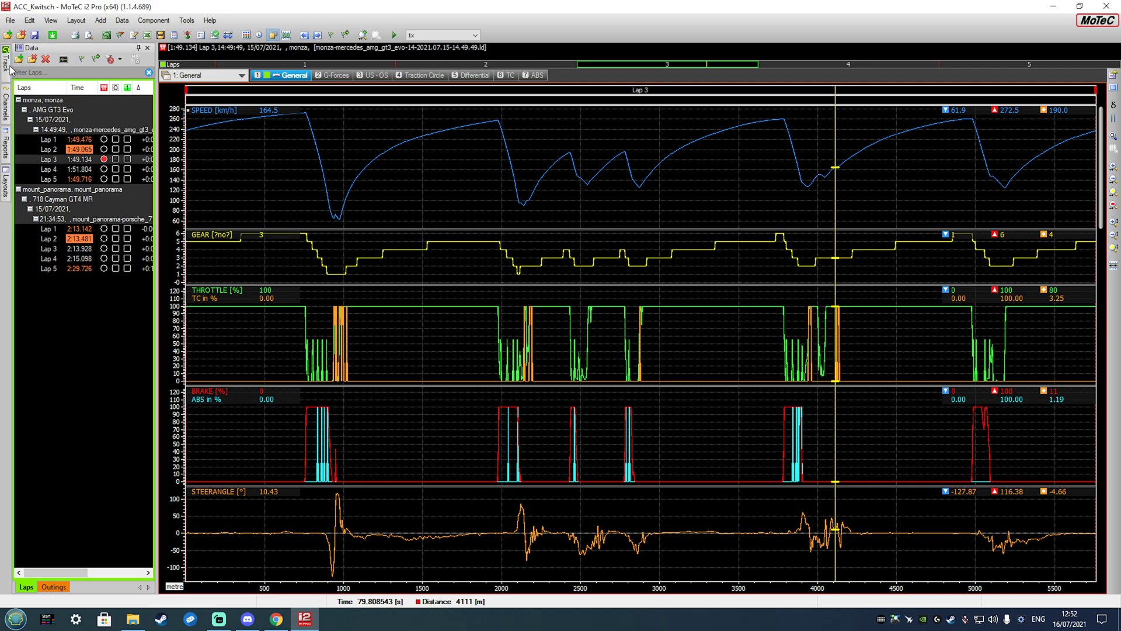
{"action": "mouse_move", "coordinate": [9, 69]}
{"action": "mouse_move", "coordinate": [6, 107]}
{"action": "scroll", "coordinate": [93, 220], "scroll_direction": "down", "scroll_amount": 17}
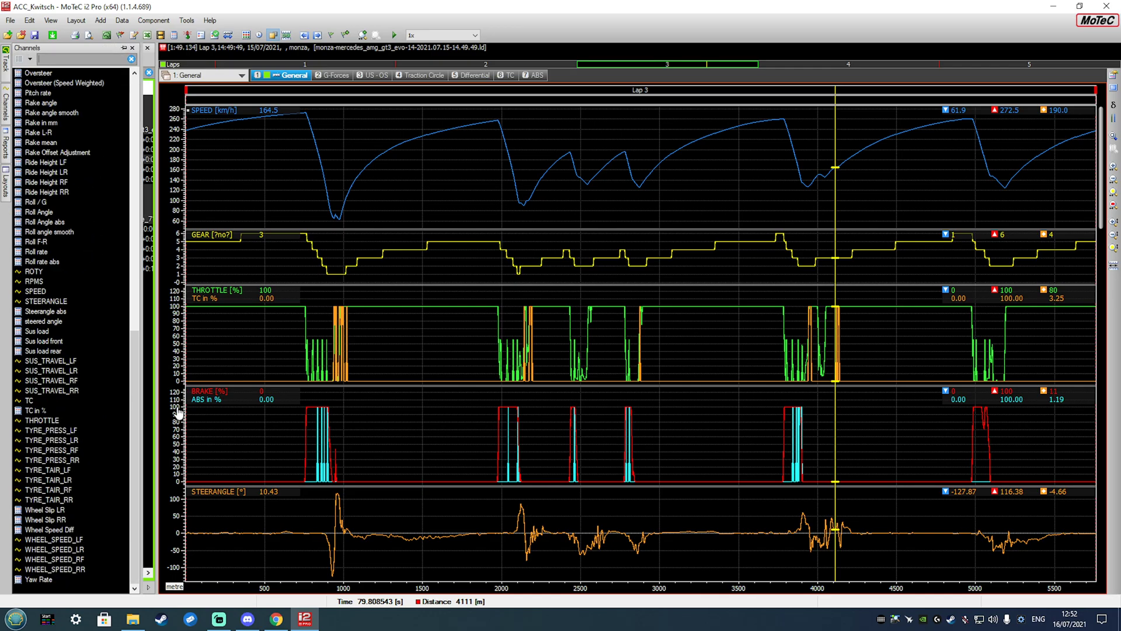
Select the STEERANGLE channel and inspect its options menu without changing anything
{"action": "left_click", "coordinate": [68, 299]}
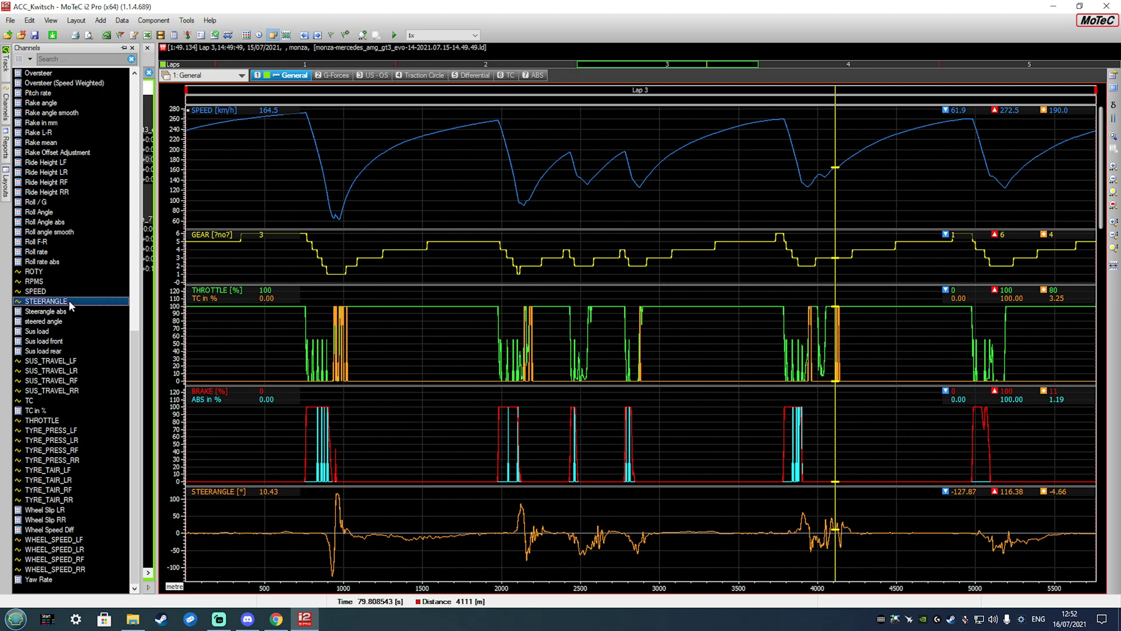
{"action": "right_click", "coordinate": [18, 302]}
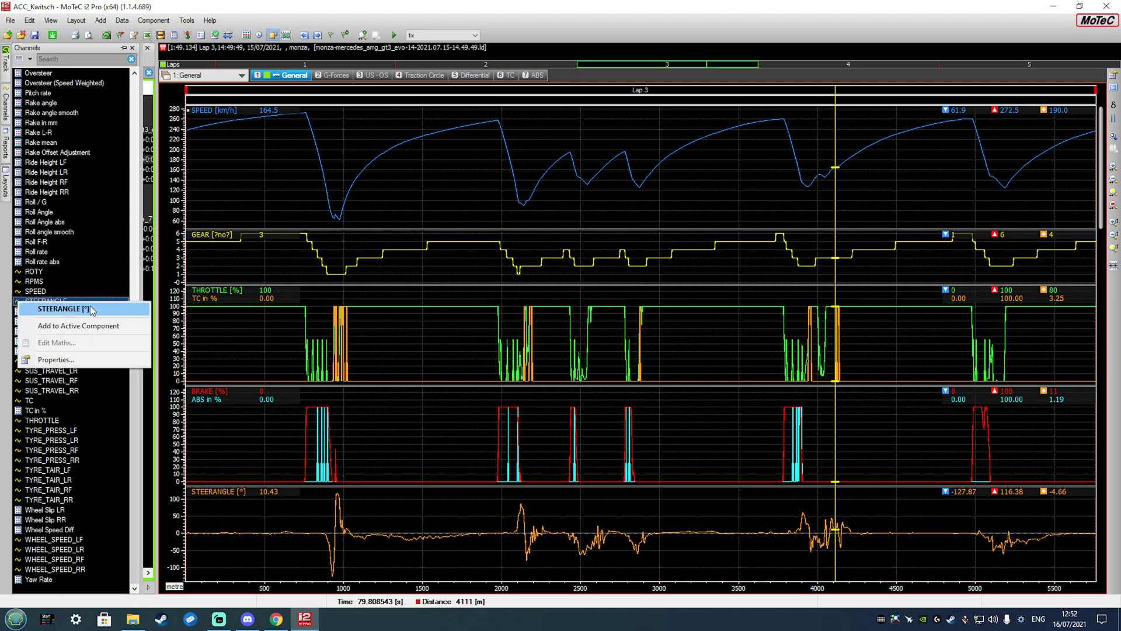
{"action": "key", "text": "Escape"}
{"action": "scroll", "coordinate": [348, 479], "scroll_direction": "down", "scroll_amount": 2}
{"action": "scroll", "coordinate": [290, 520], "scroll_direction": "up", "scroll_amount": 2}
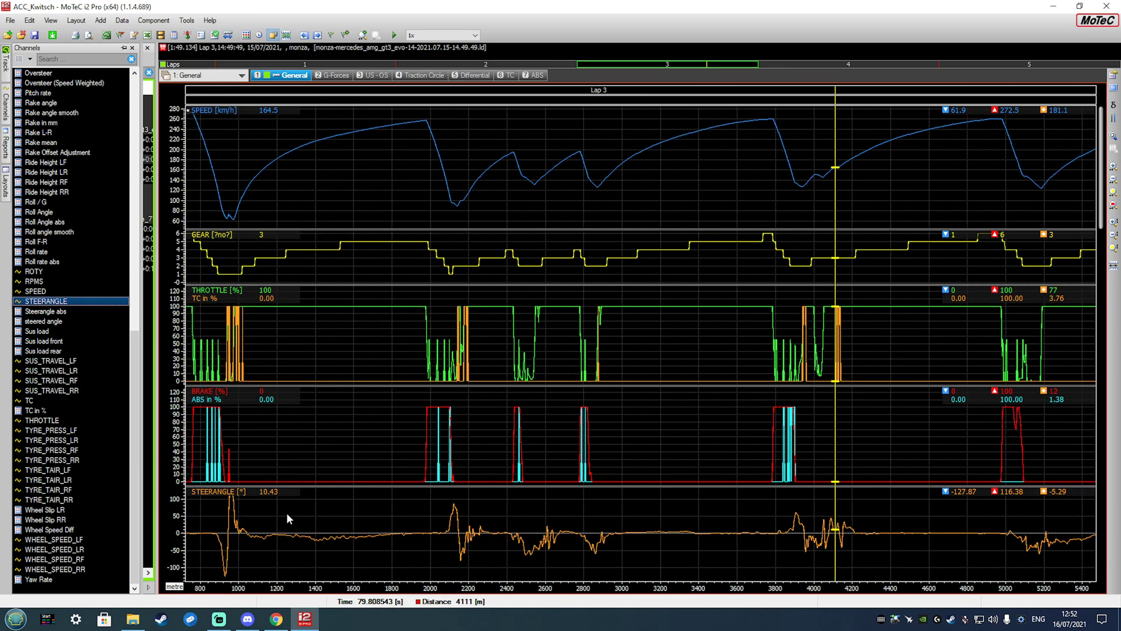
Delete the General sheet's speed/driver-input graph and bring up the Edit menu
{"action": "right_click", "coordinate": [235, 489]}
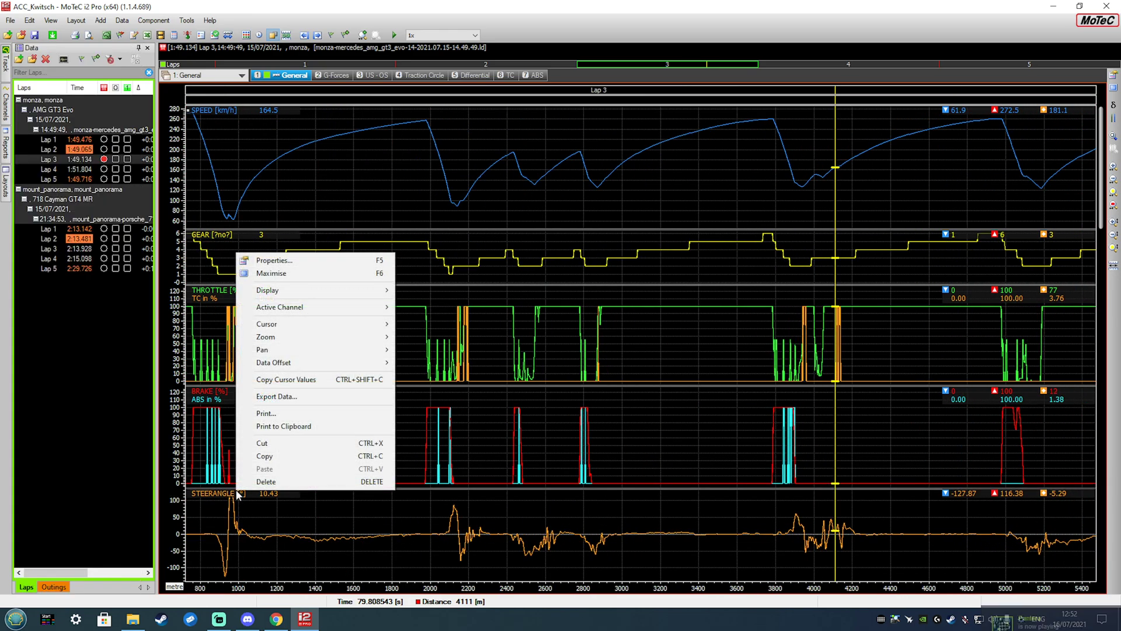
{"action": "left_click", "coordinate": [280, 446]}
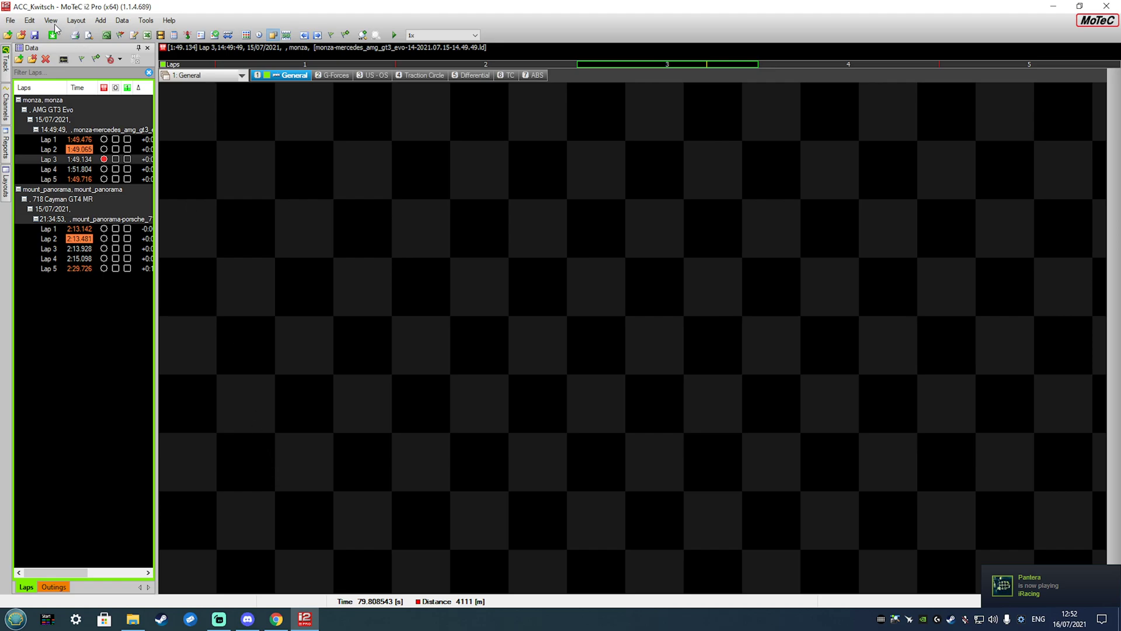
{"action": "left_click", "coordinate": [10, 20]}
{"action": "mouse_move", "coordinate": [29, 20]}
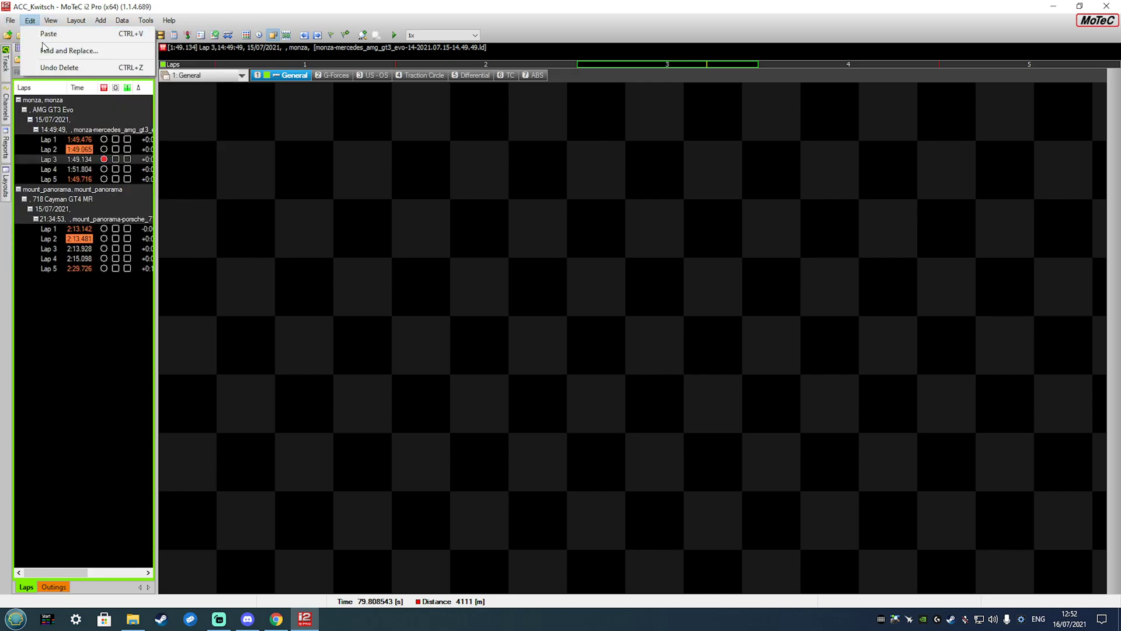
Undo the graph deletion and hide the STEERANGLE graph
{"action": "left_click", "coordinate": [59, 67]}
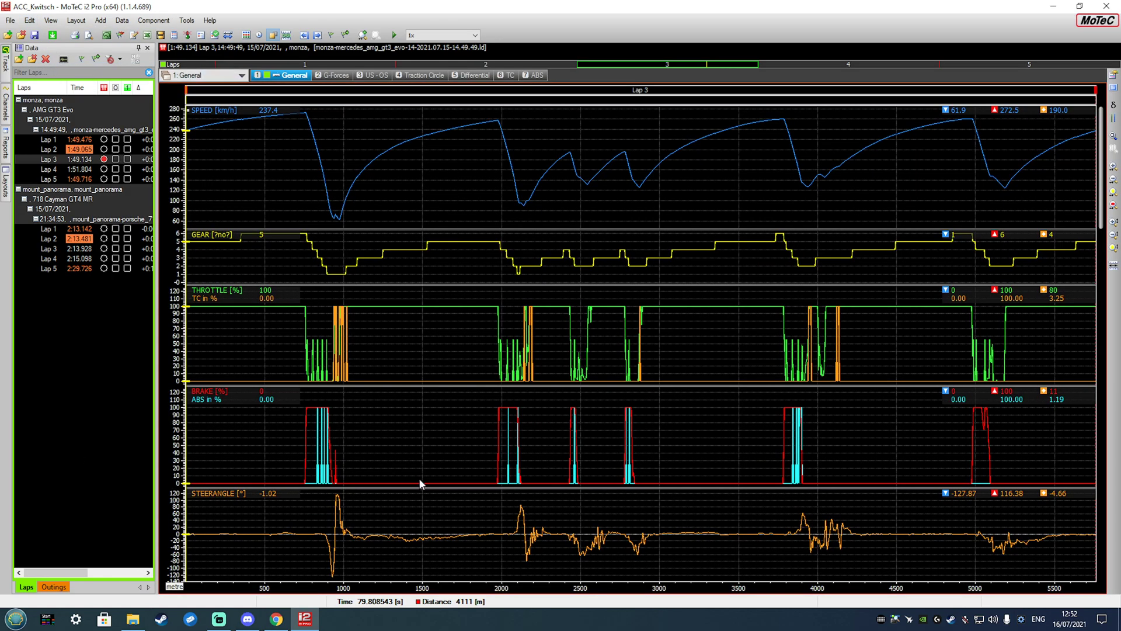
{"action": "scroll", "coordinate": [418, 401], "scroll_direction": "down", "scroll_amount": 1}
{"action": "scroll", "coordinate": [408, 376], "scroll_direction": "up", "scroll_amount": 2}
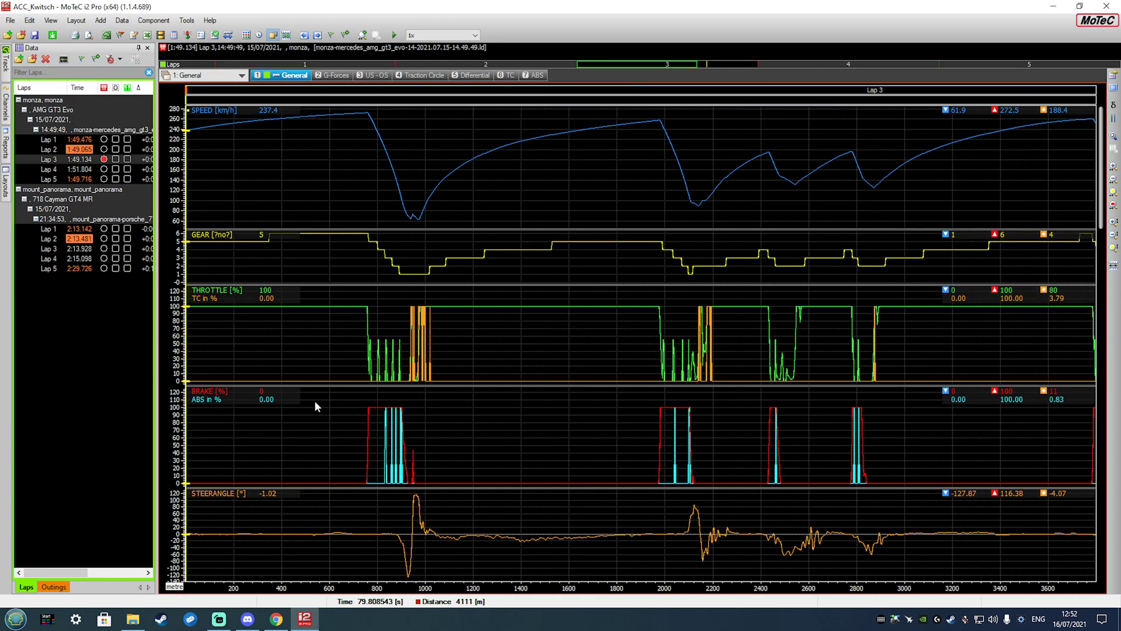
{"action": "right_click", "coordinate": [227, 494]}
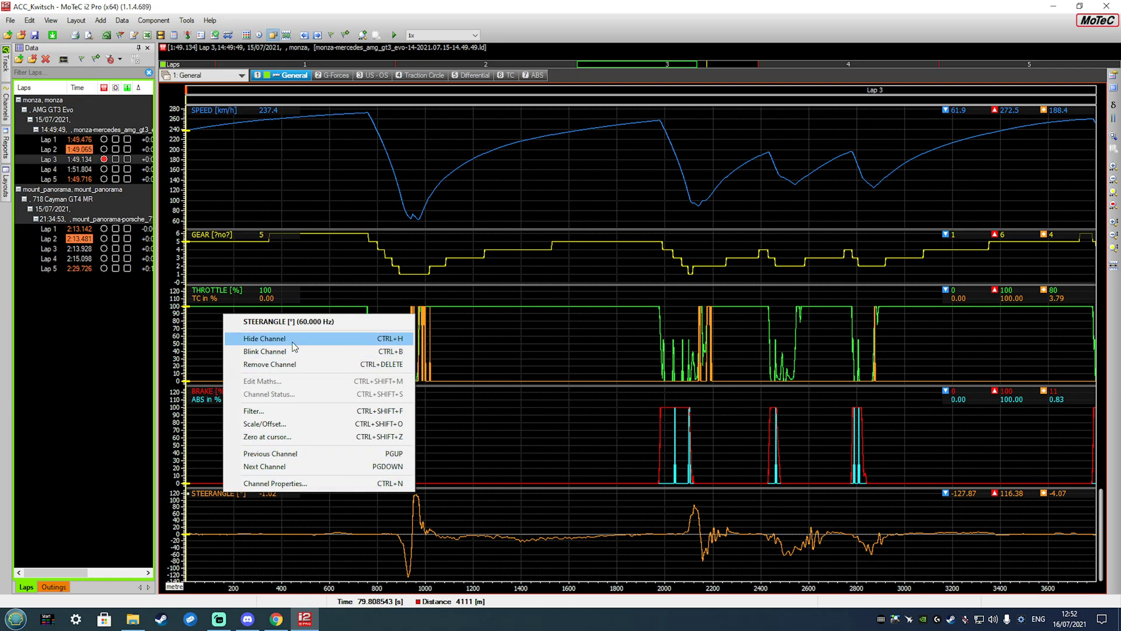
{"action": "left_click", "coordinate": [265, 338]}
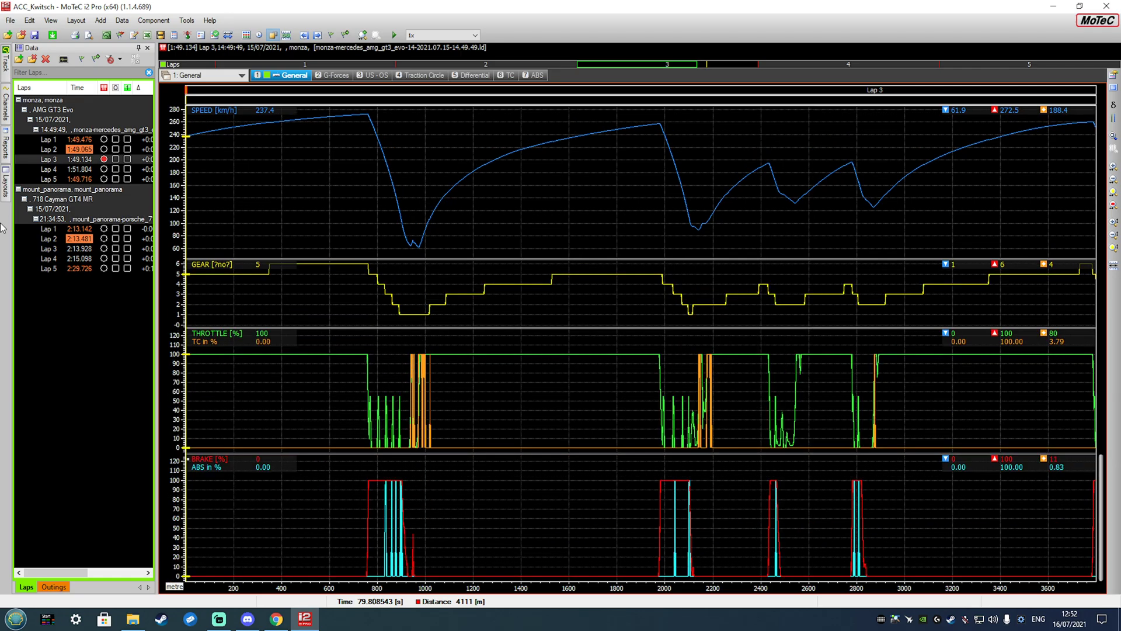
Add STEERANGLE back to the active graph from the Channels list, reading -119.33° at 926 m
{"action": "left_click", "coordinate": [5, 105]}
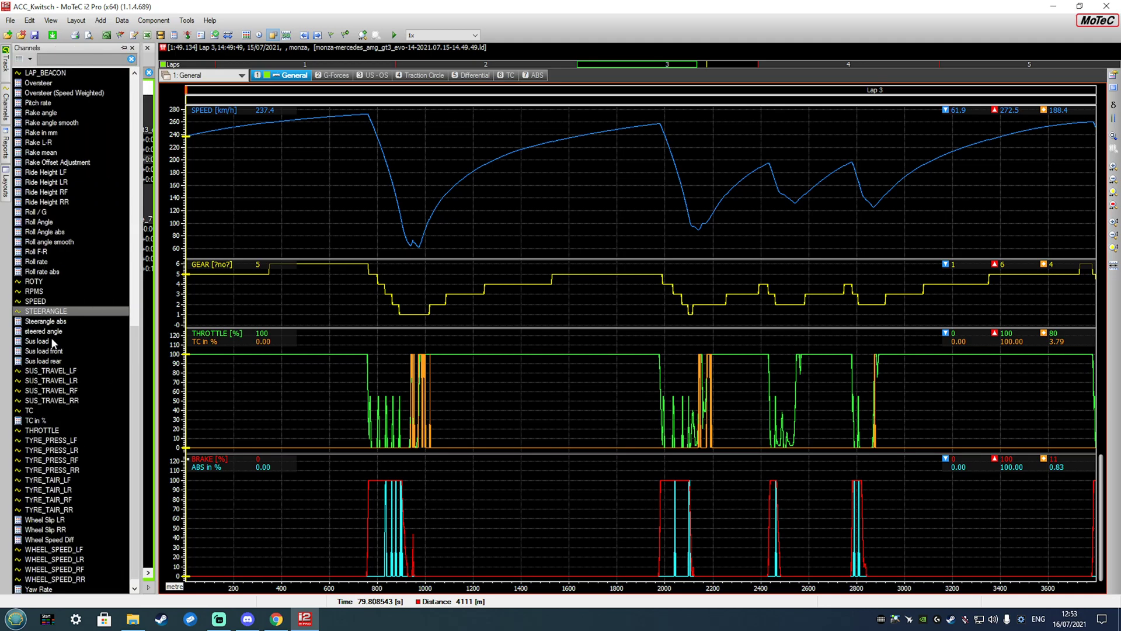
{"action": "right_click", "coordinate": [60, 313]}
{"action": "left_click", "coordinate": [119, 336]}
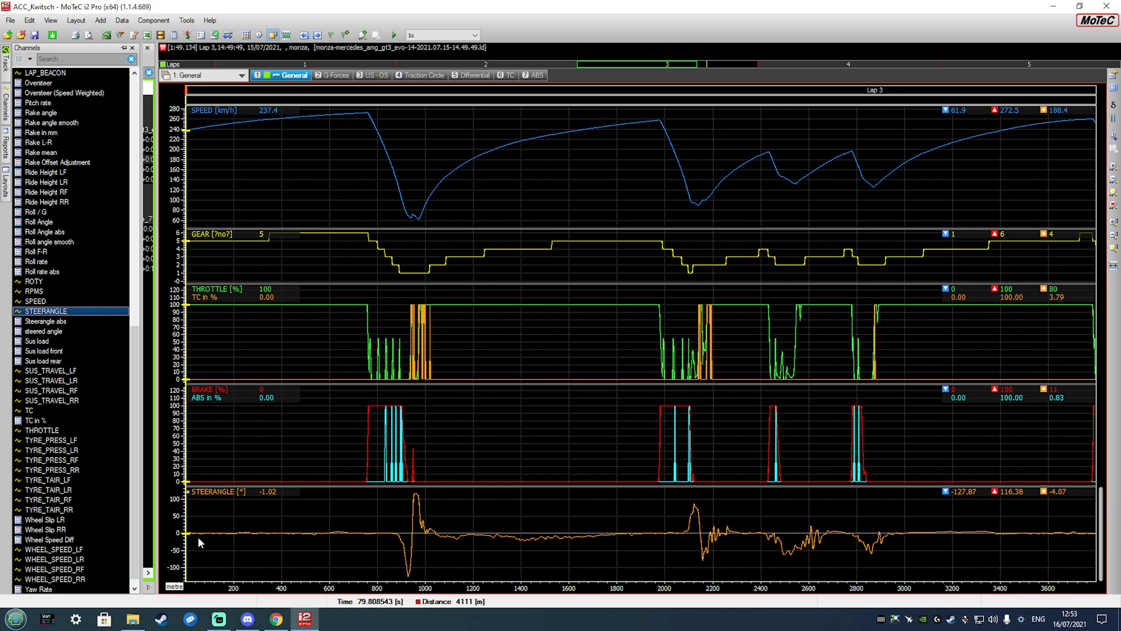
{"action": "left_click_drag", "start_coordinate": [224, 538], "coordinate": [408, 557]}
Show the Monza track map and scrub the cursor from 833 m to 979 m
{"action": "left_click", "coordinate": [6, 63]}
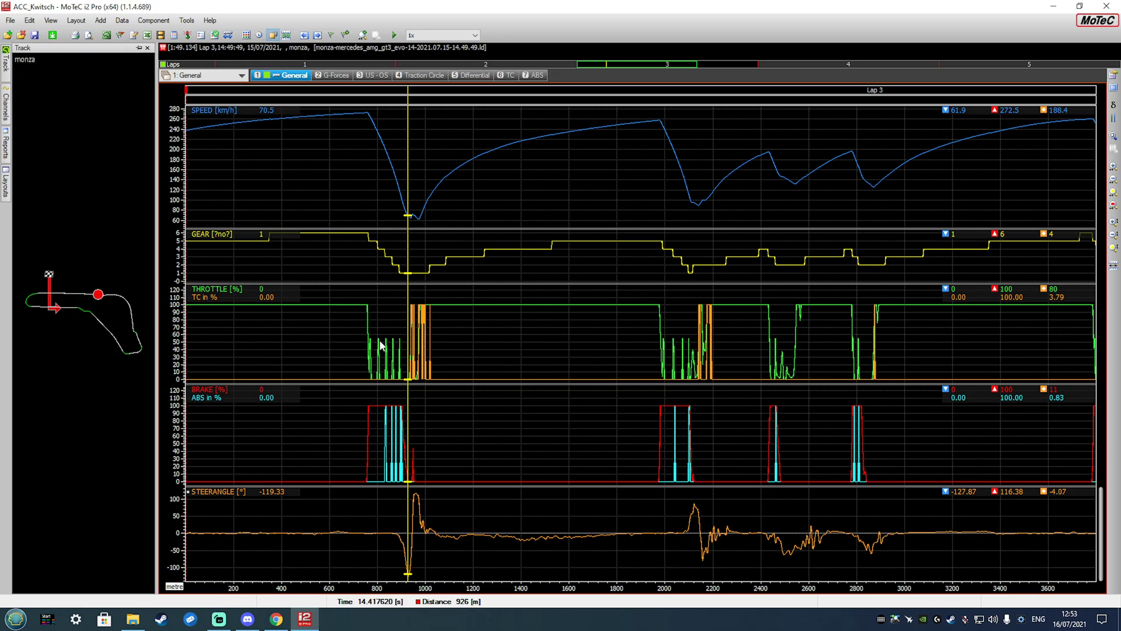
{"action": "left_click_drag", "start_coordinate": [359, 225], "coordinate": [385, 227]}
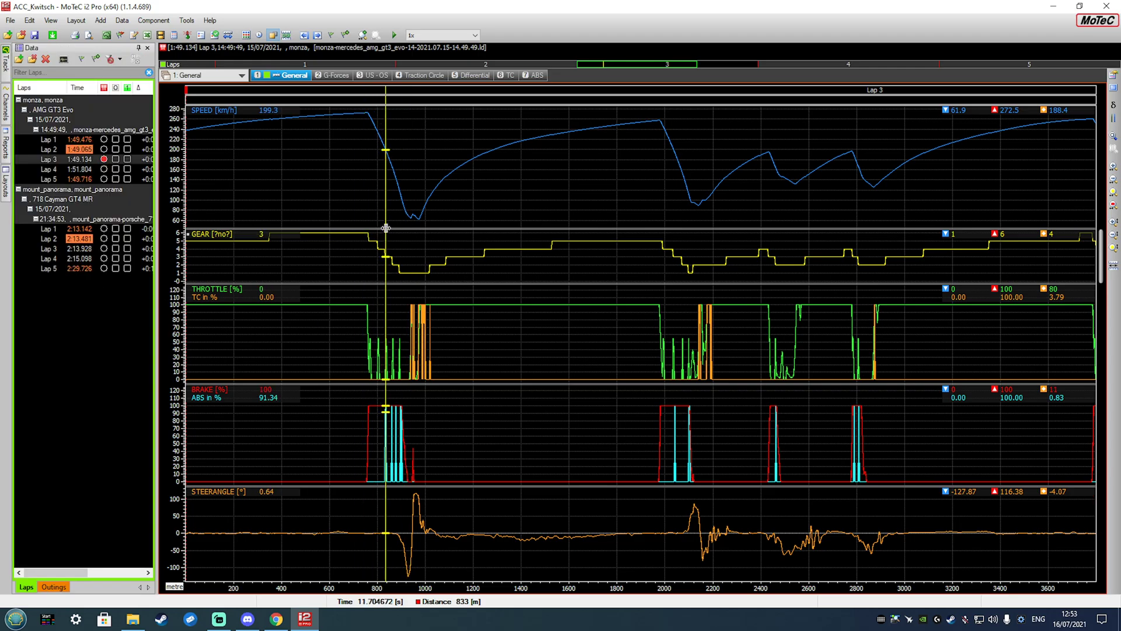
{"action": "left_click", "coordinate": [5, 72]}
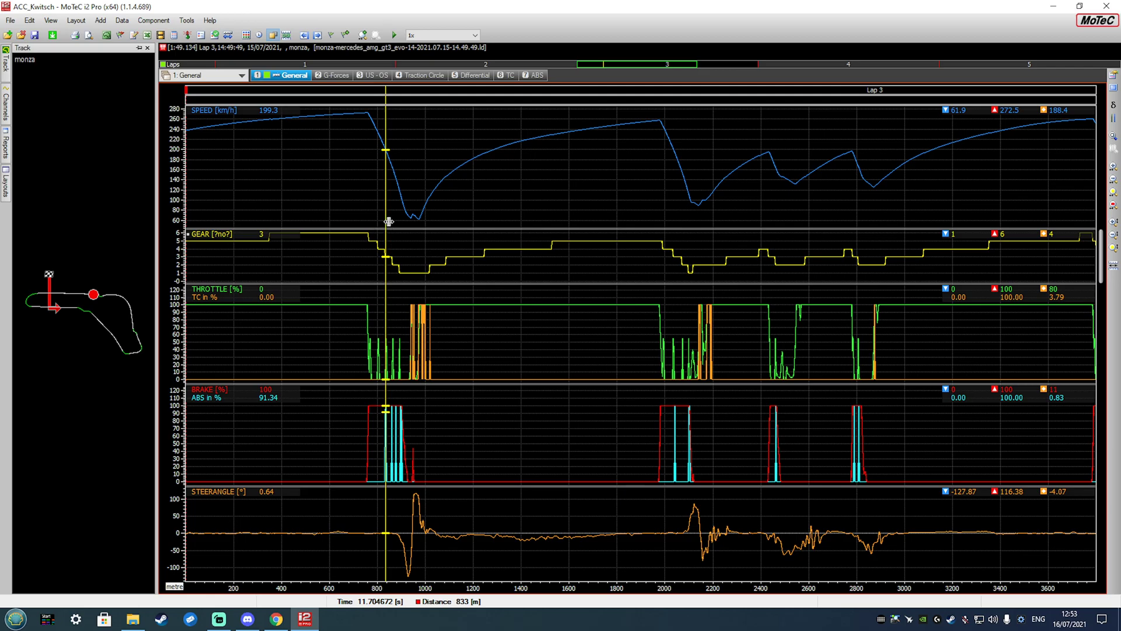
{"action": "left_click_drag", "start_coordinate": [388, 221], "coordinate": [420, 219]}
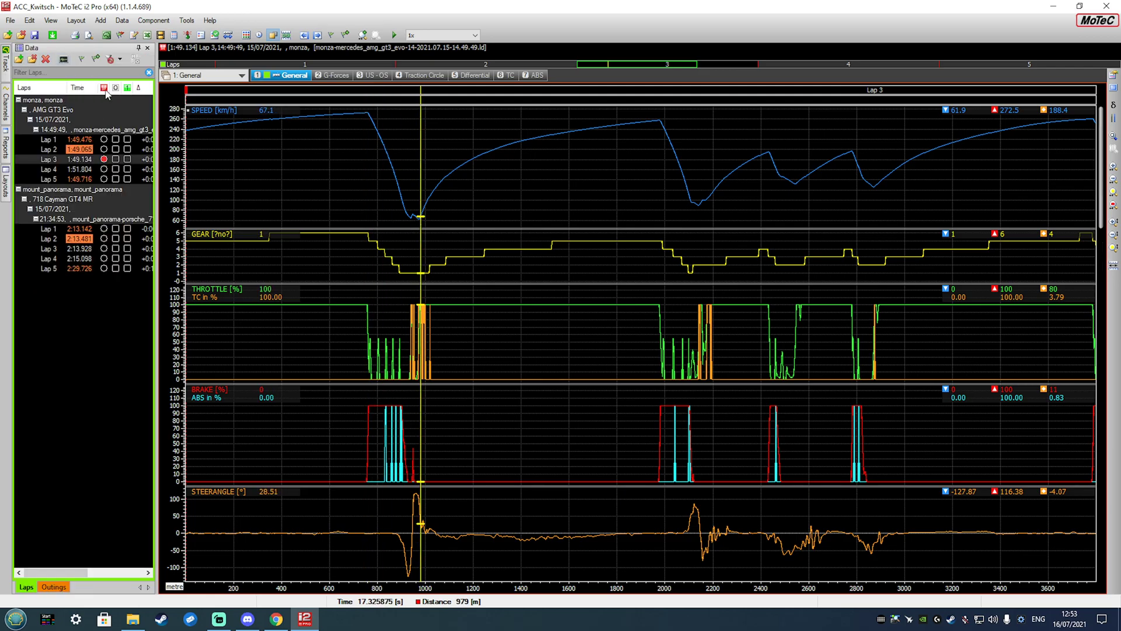
Pin the Track window docked and scrub the cursor to 869 m
{"action": "left_click", "coordinate": [5, 63]}
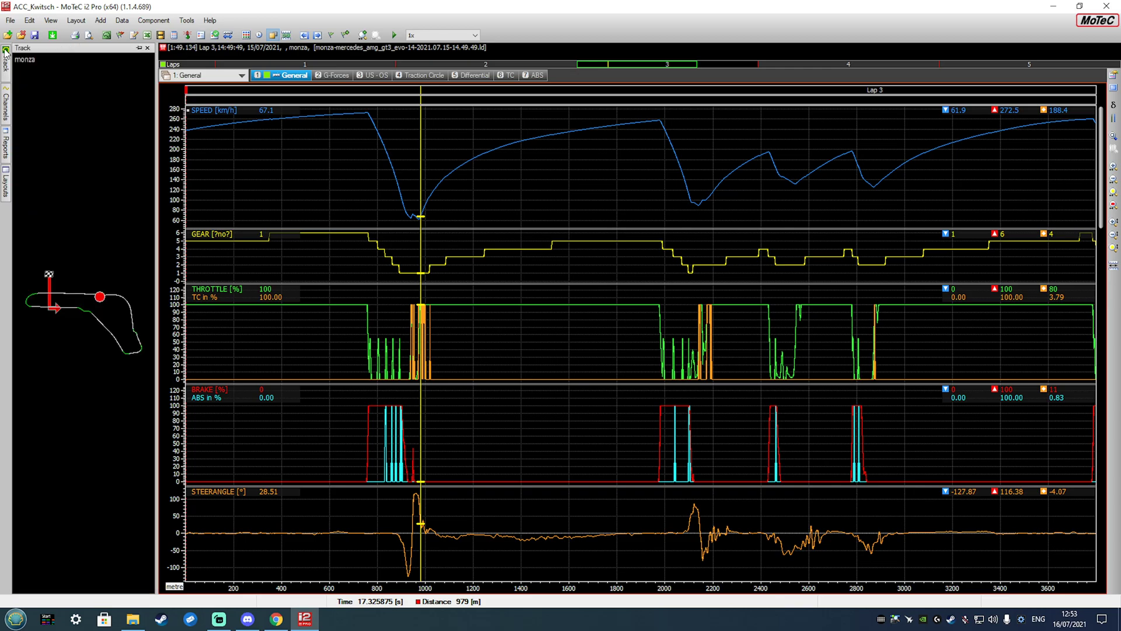
{"action": "left_click", "coordinate": [141, 50]}
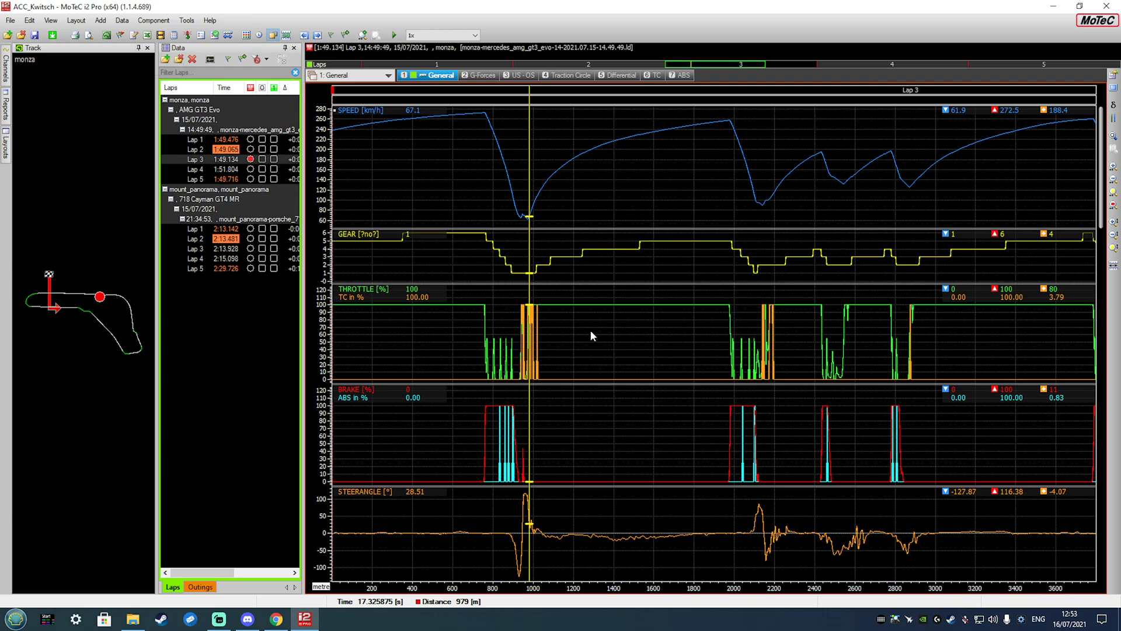
{"action": "left_click_drag", "start_coordinate": [533, 283], "coordinate": [473, 290]}
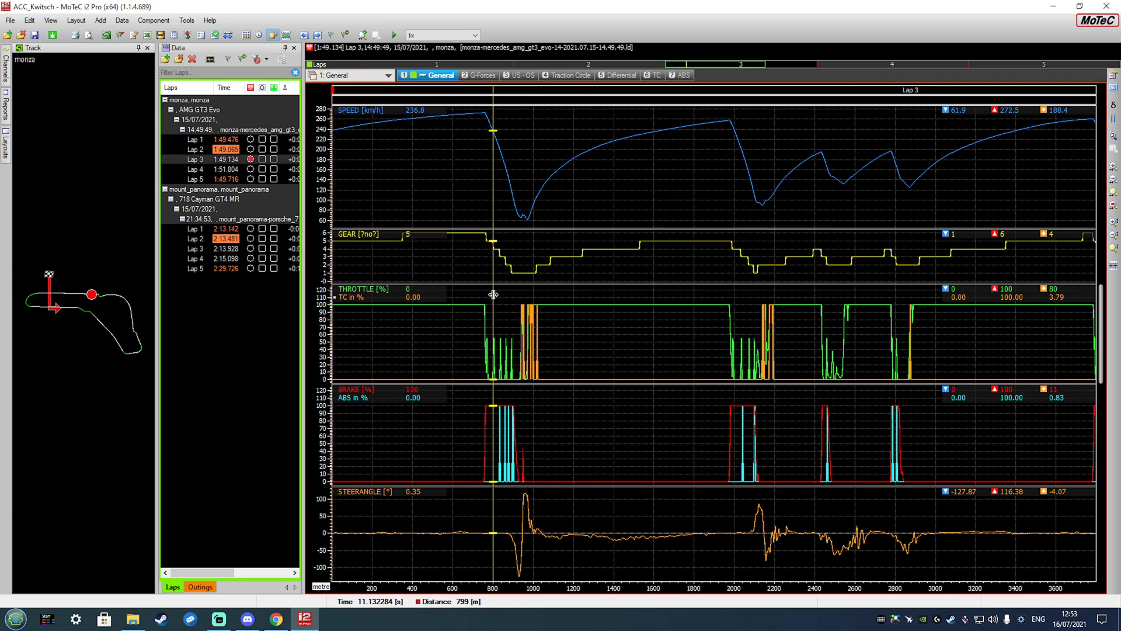
{"action": "left_click_drag", "start_coordinate": [494, 295], "coordinate": [470, 293]}
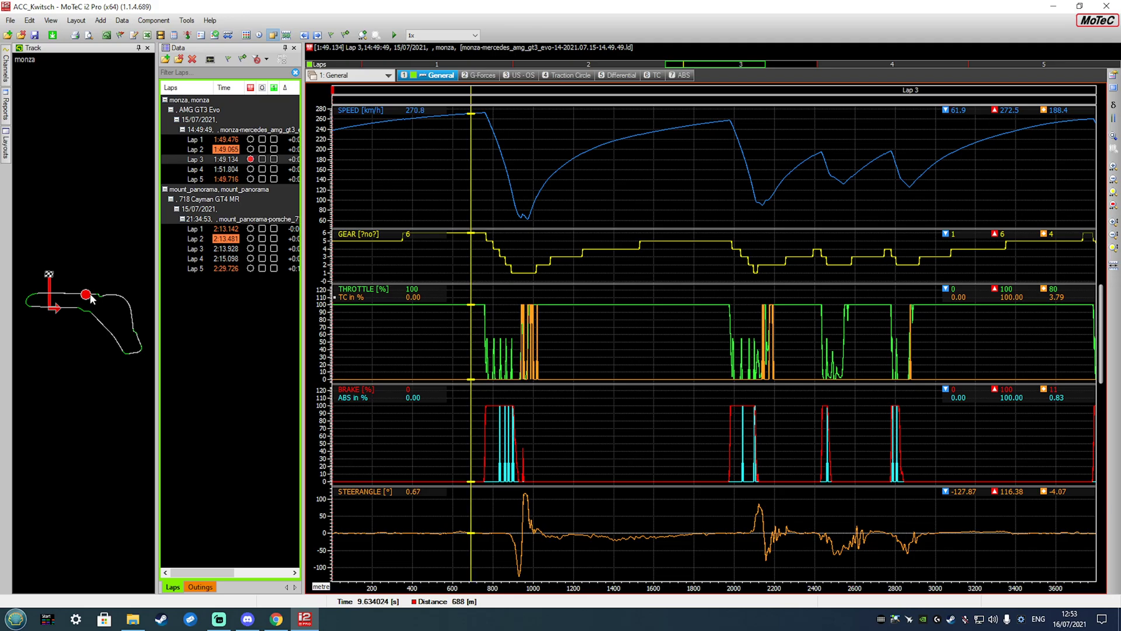
{"action": "left_click_drag", "start_coordinate": [90, 299], "coordinate": [100, 298]}
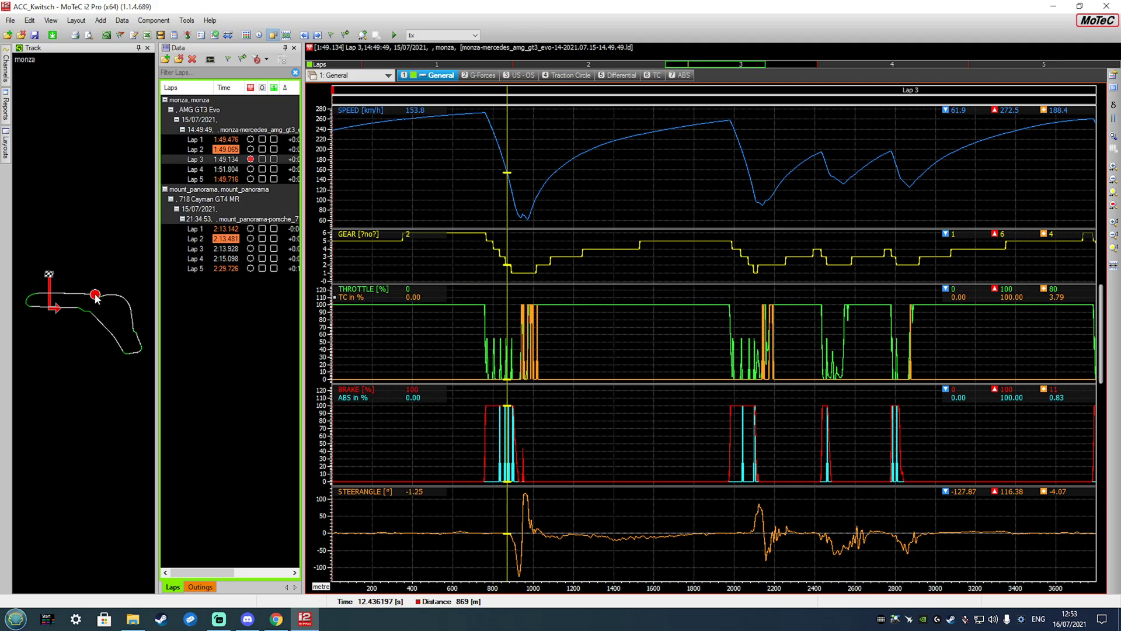
Tick Lap 4 (1:51.804) as the reference lap overlaid on Lap 3
{"action": "left_click", "coordinate": [263, 169]}
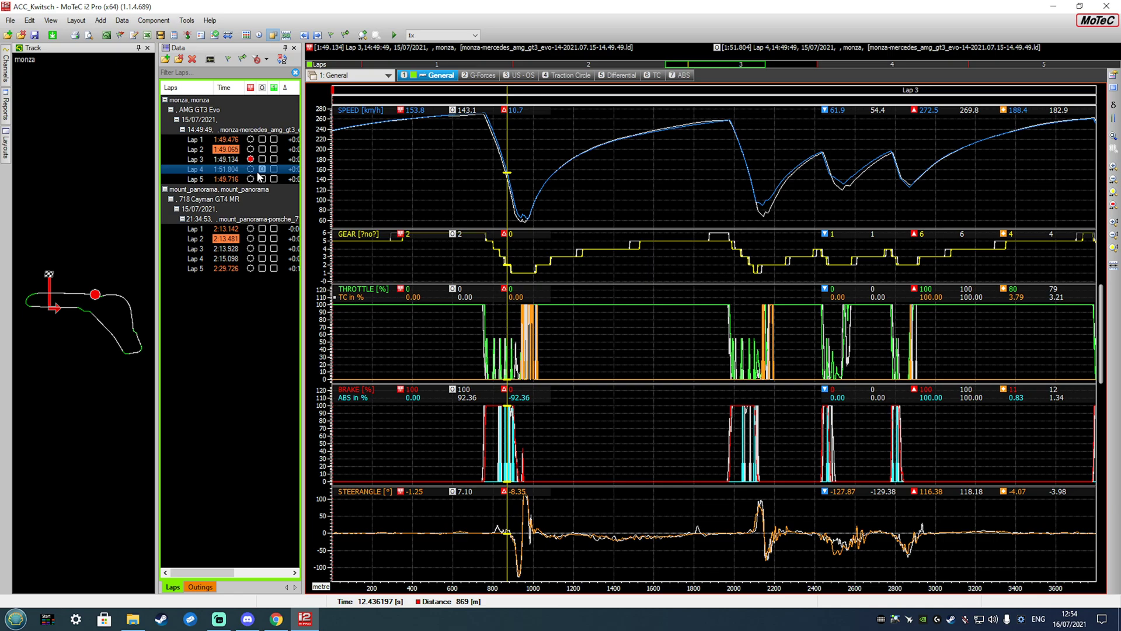
Switch from the Tyres & Brakes worksheet to the 2: Suspension worksheet
{"action": "left_click", "coordinate": [387, 75]}
{"action": "left_click", "coordinate": [372, 107]}
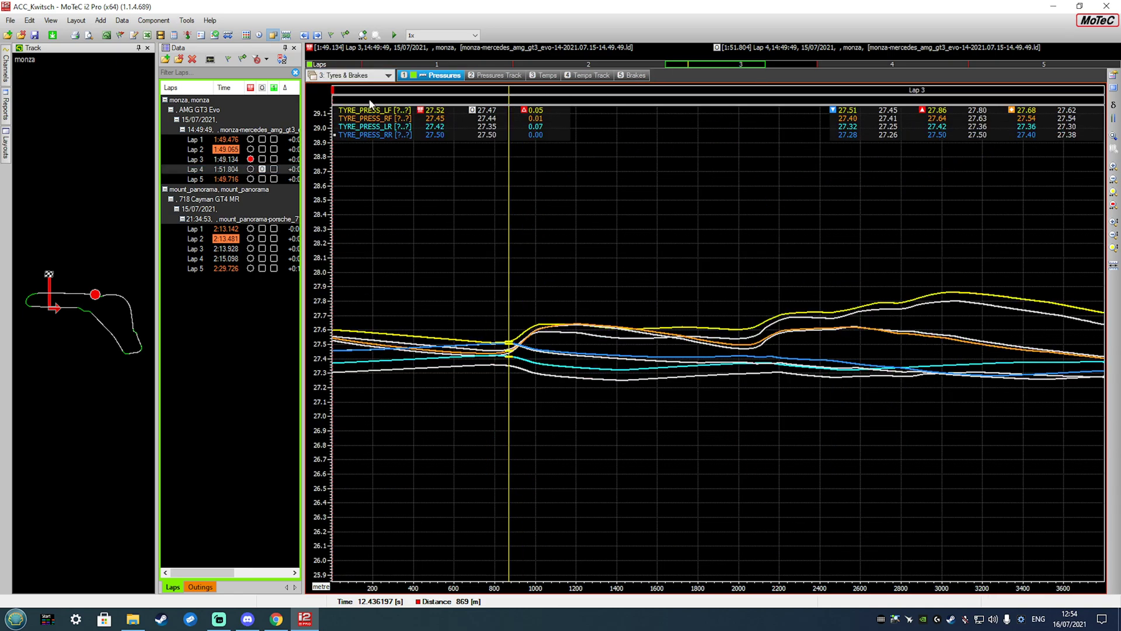
{"action": "left_click", "coordinate": [387, 75]}
{"action": "left_click", "coordinate": [374, 98]}
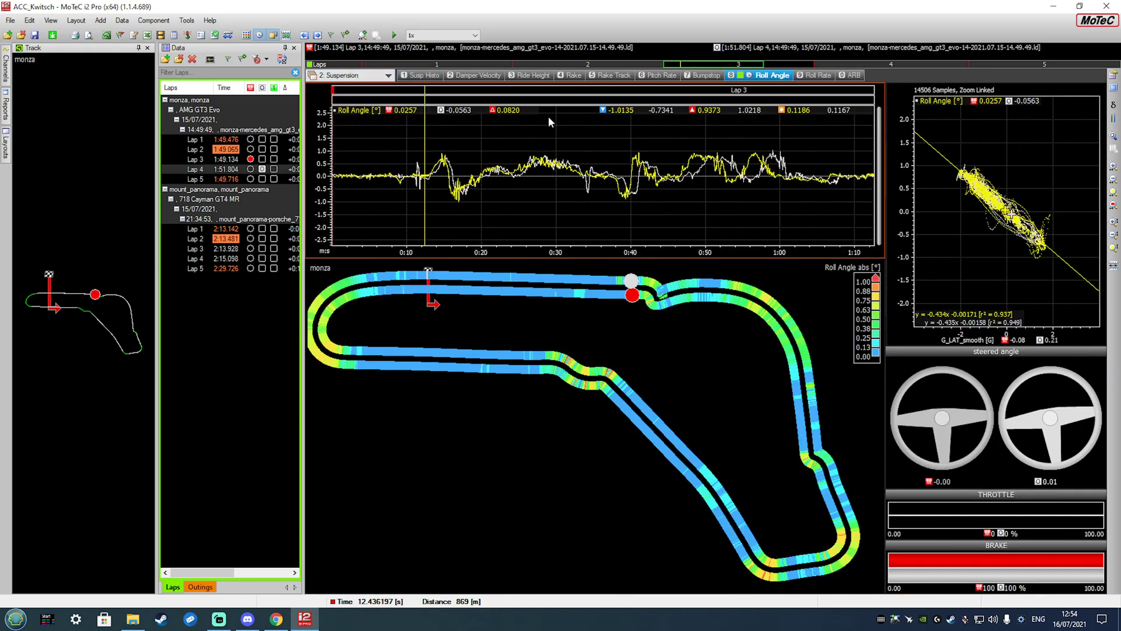
Show the Susp Histo damper velocity histograms for Lap 3 only, with Lap 4's overlay removed
{"action": "left_click", "coordinate": [478, 77]}
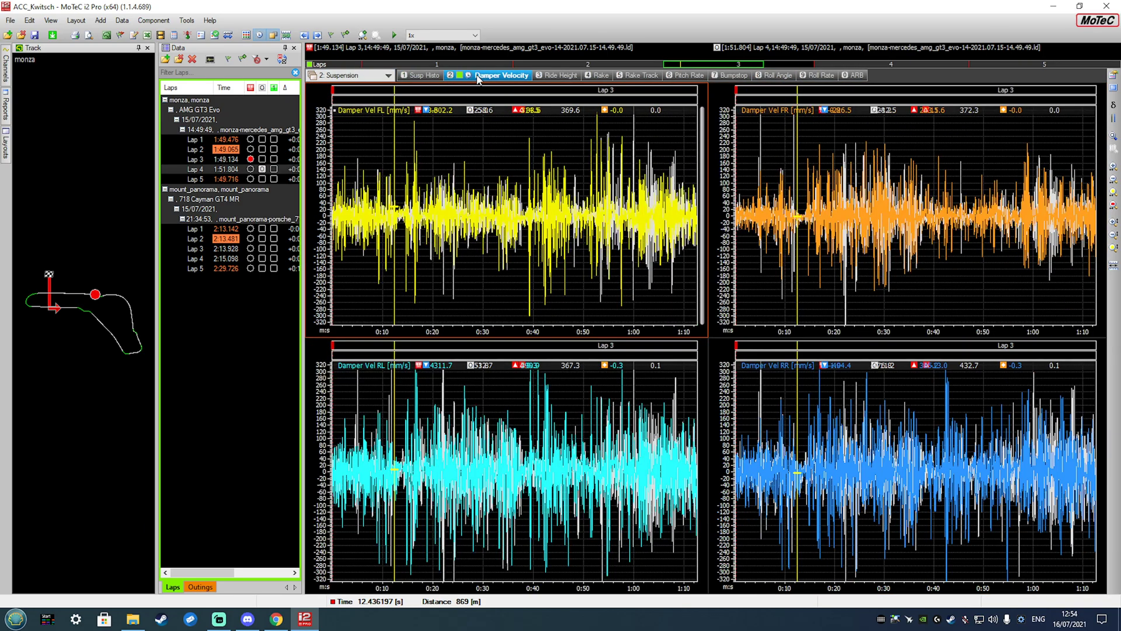
{"action": "left_click", "coordinate": [438, 75]}
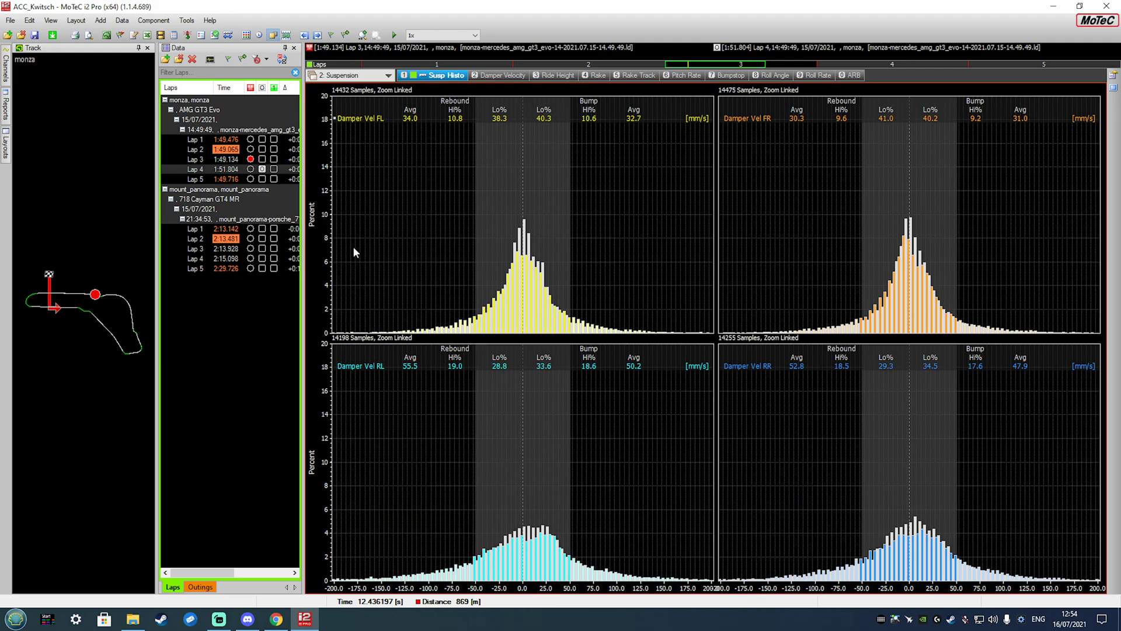
{"action": "left_click", "coordinate": [262, 170]}
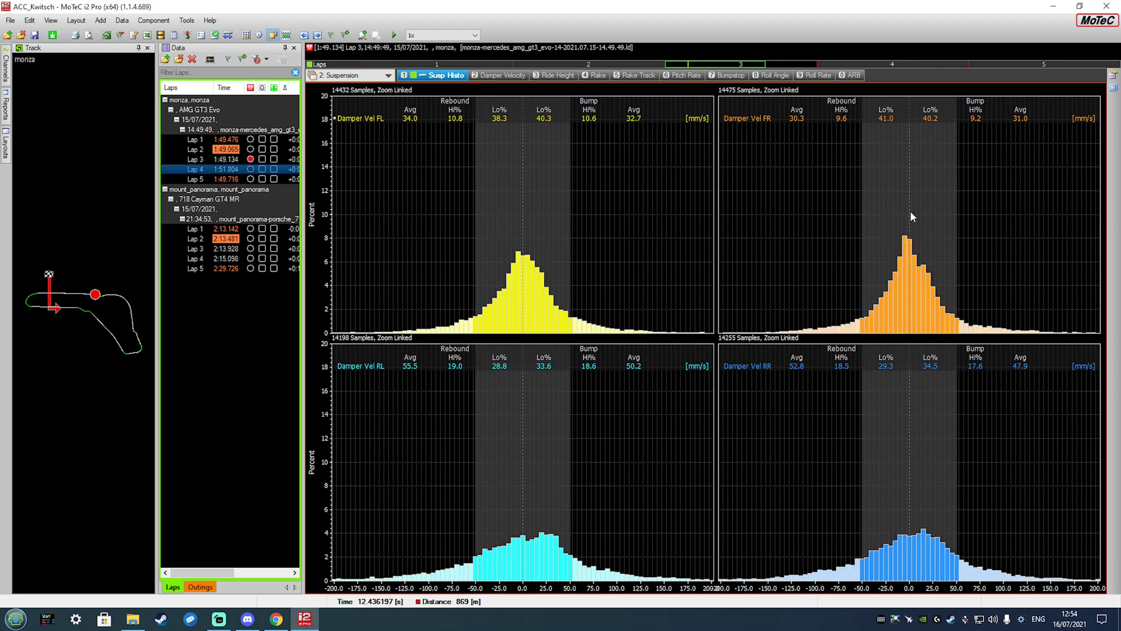
Select Lap 5 and extend the analysed range back to Lap 1, covering all five Monza laps
{"action": "left_click", "coordinate": [1026, 65]}
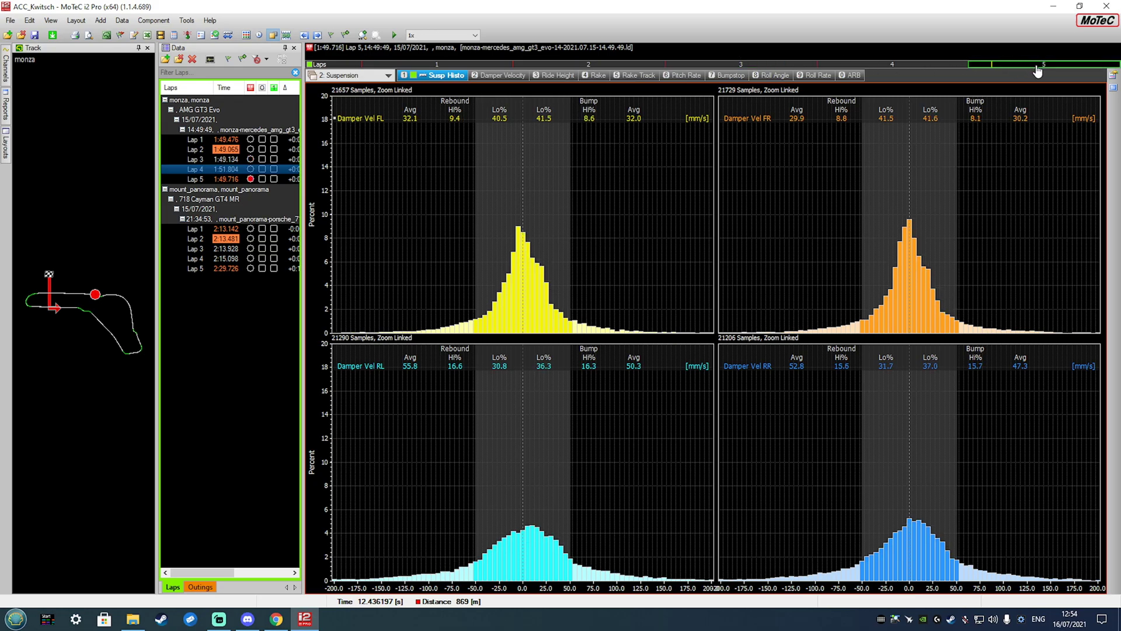
{"action": "left_click_drag", "start_coordinate": [969, 63], "coordinate": [360, 80]}
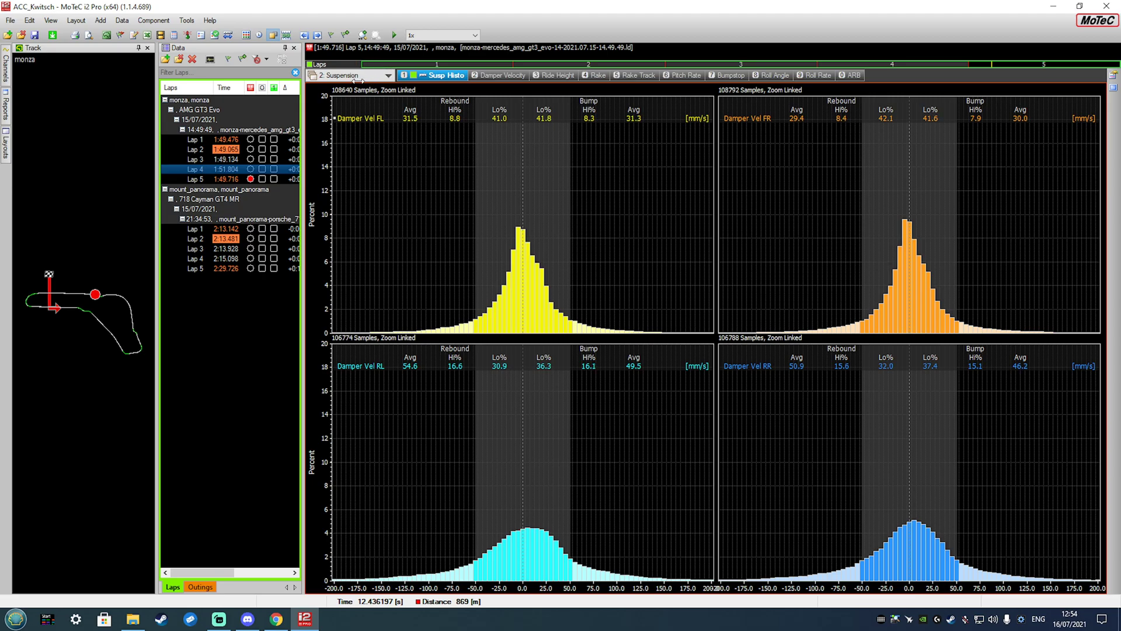